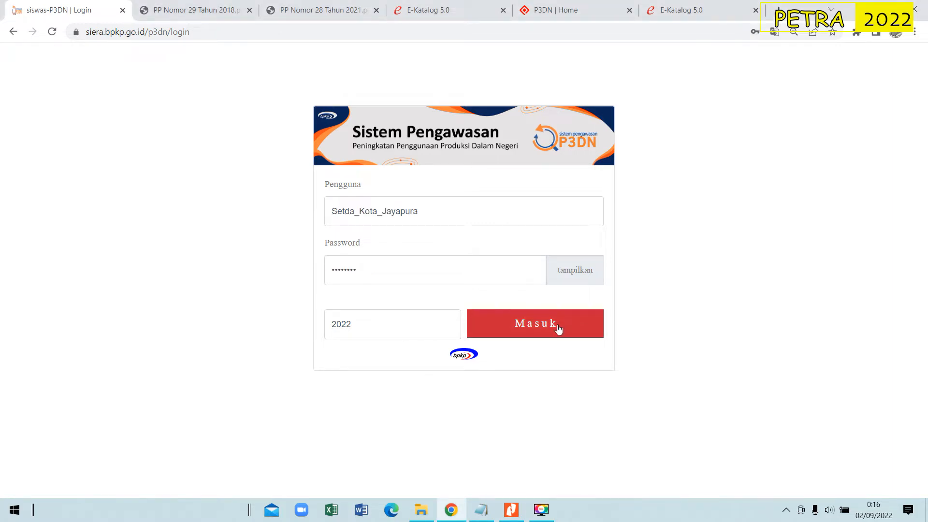
# Step: Log in for budget year 2022 and open the Validasi RUP page under Data P3DN
pyautogui.click(559, 328)
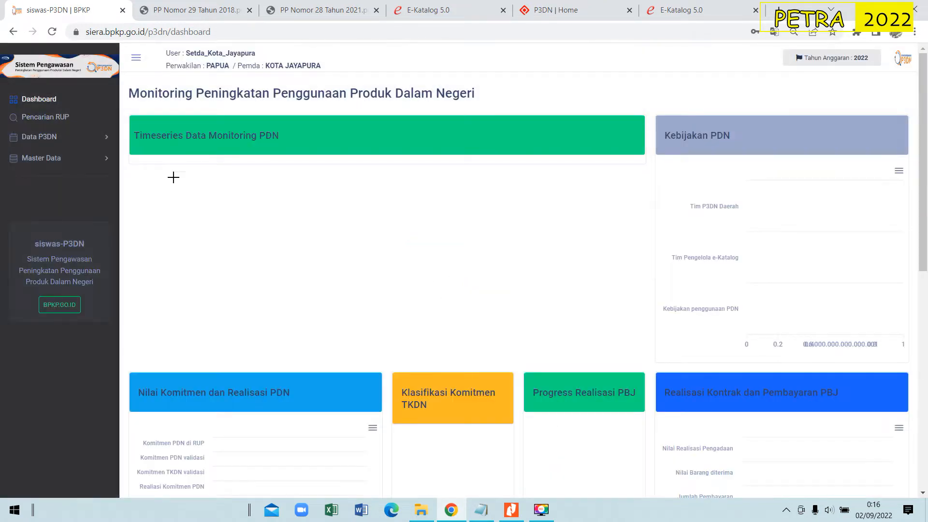
pyautogui.click(43, 140)
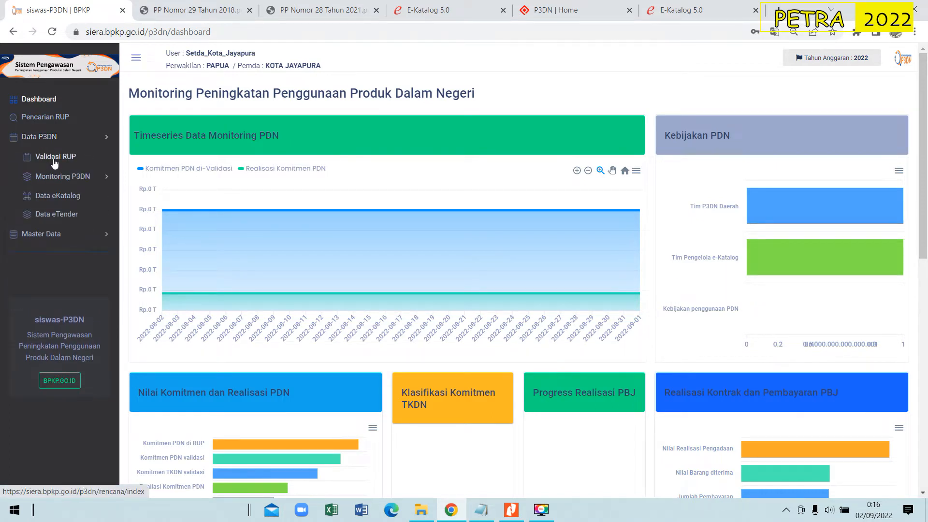
pyautogui.click(55, 162)
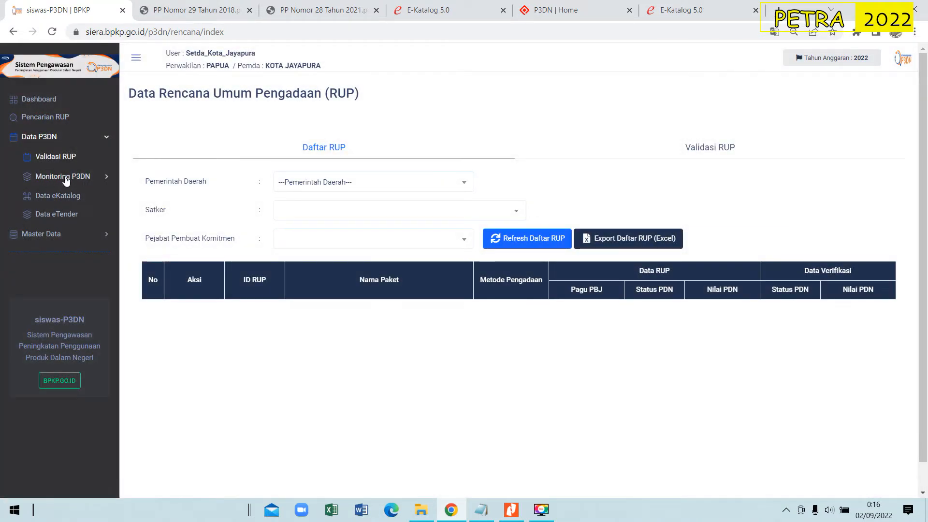
# Step: Open the Paket Penyedia page under Monitoring P3DN
pyautogui.click(66, 179)
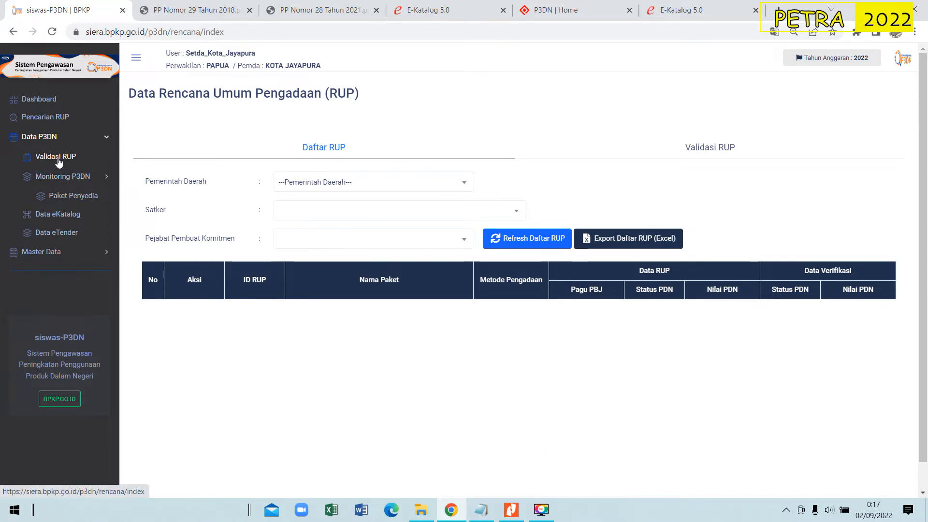
pyautogui.click(72, 198)
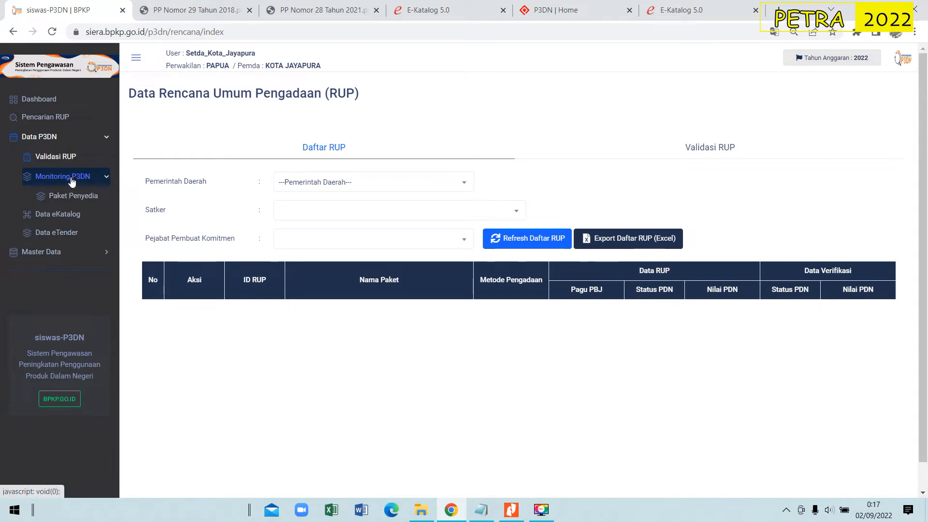
pyautogui.click(68, 196)
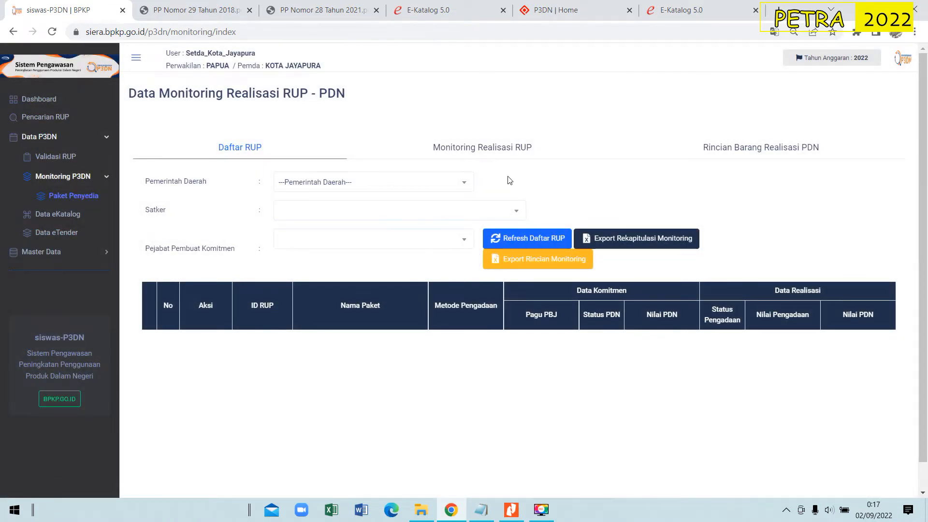
# Step: List the RUP packages for 91.71 KOTA JAYAPURA, satker SEKRETARIAT DAERAH and the second listed commitment officer
pyautogui.click(436, 184)
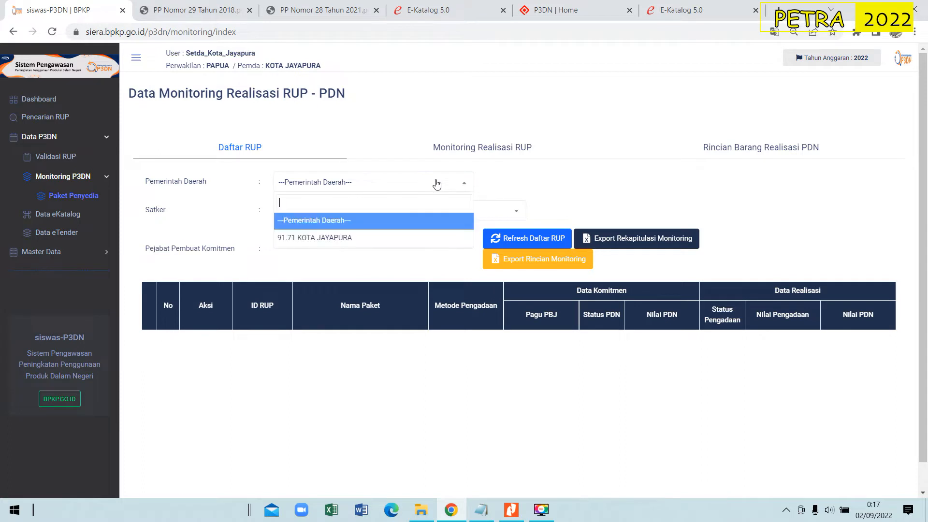
pyautogui.click(348, 238)
pyautogui.click(342, 212)
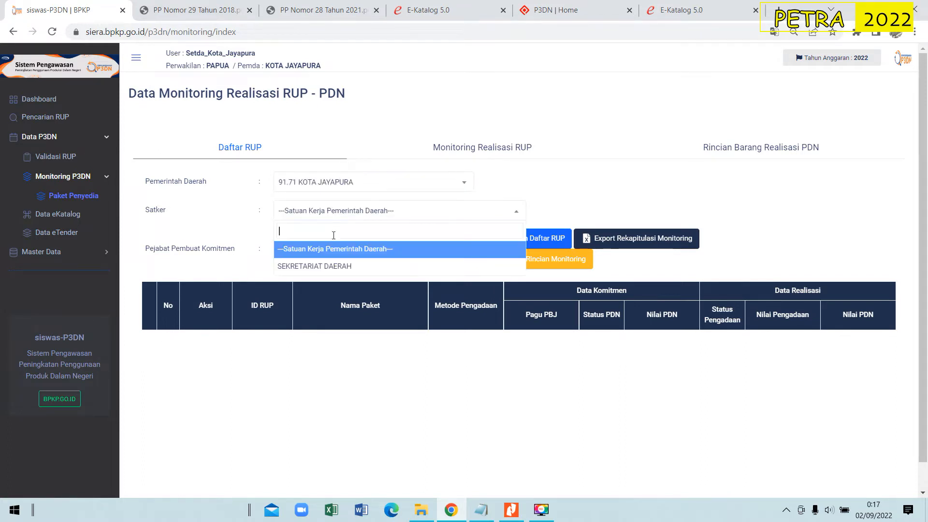
pyautogui.click(326, 266)
pyautogui.click(342, 241)
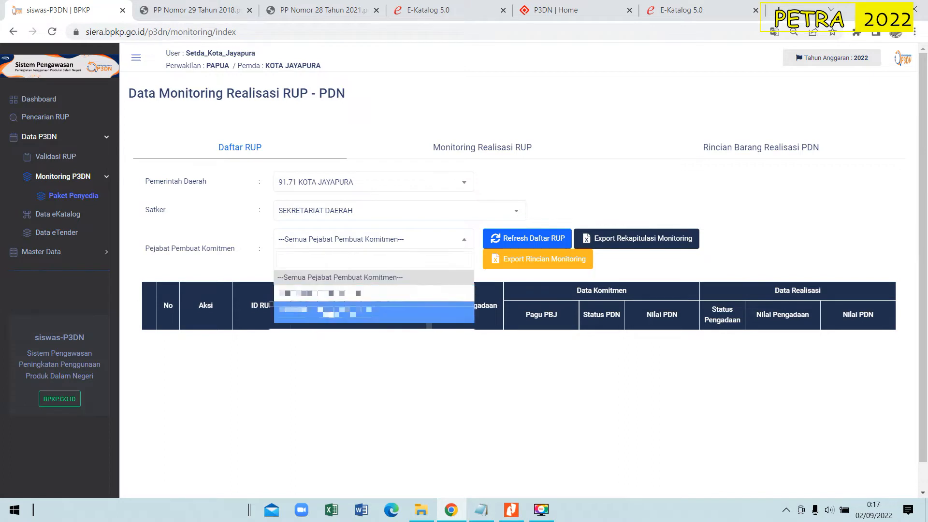
pyautogui.click(328, 313)
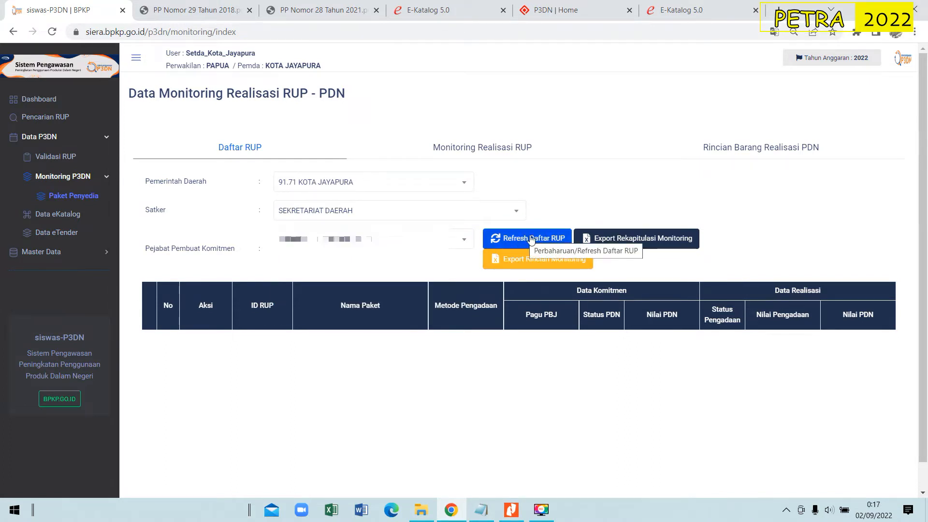
pyautogui.click(531, 239)
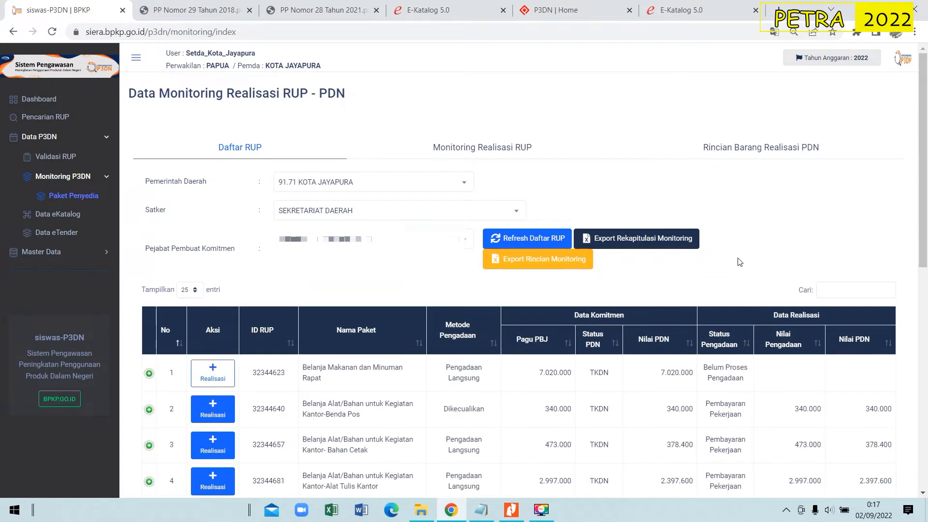
# Step: Examine the RUP package list, comparing the realisation entries and procurement statuses, especially for Belanja Makanan dan Minuman Rapat
pyautogui.scroll(-6, 730, 265)
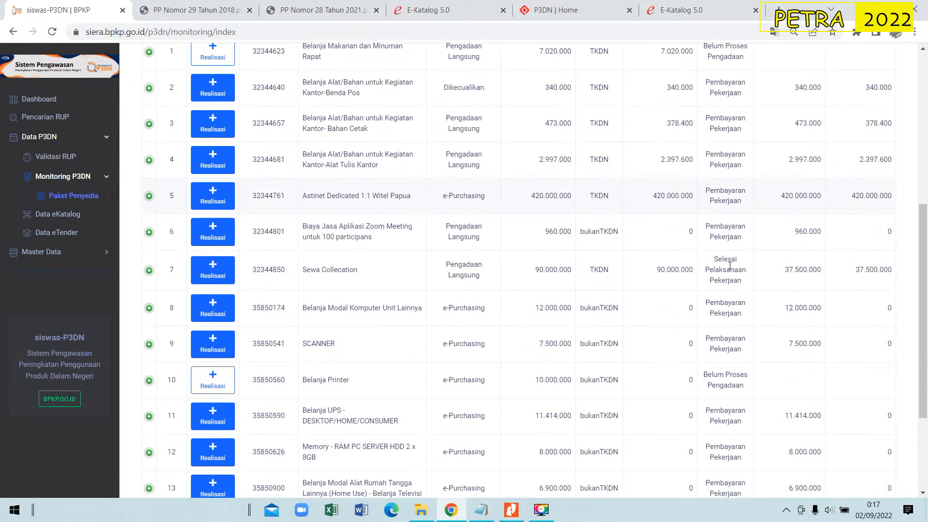
pyautogui.scroll(-4, 730, 265)
pyautogui.scroll(6, 729, 268)
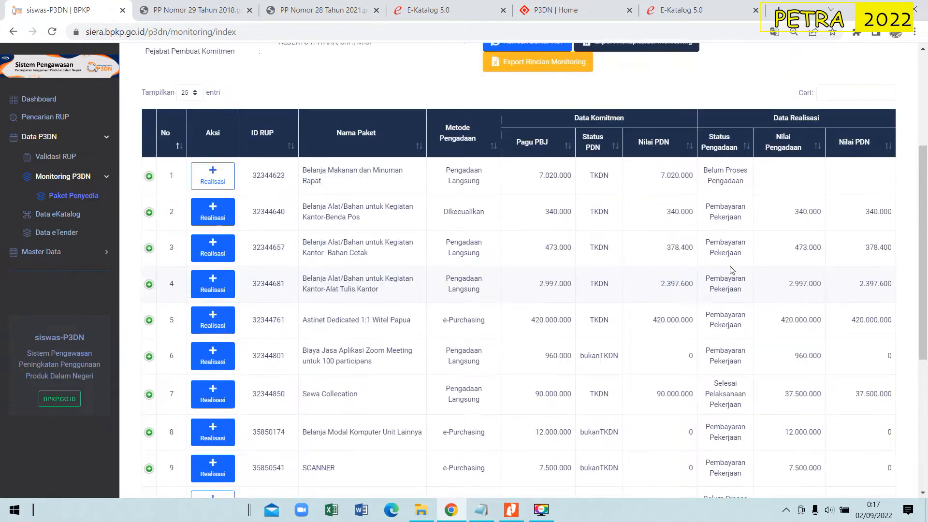
pyautogui.scroll(1, 731, 270)
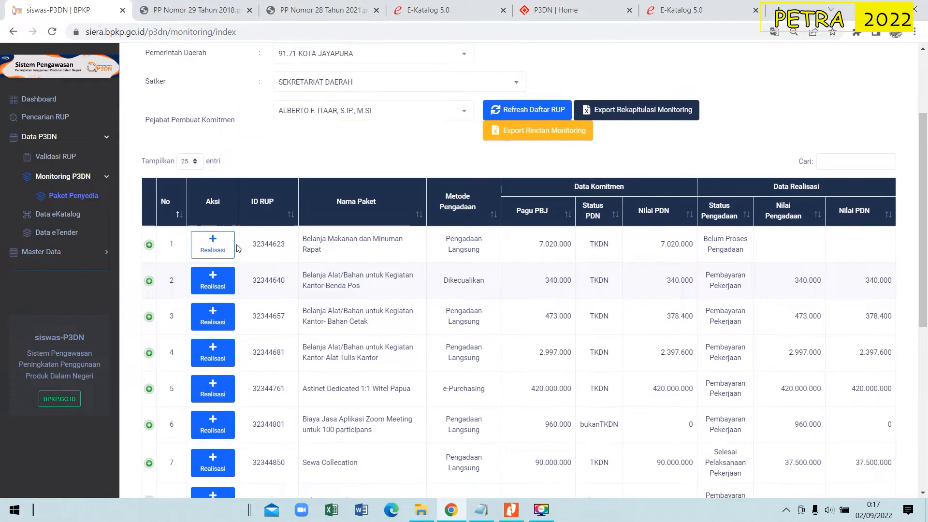
pyautogui.scroll(2, 230, 244)
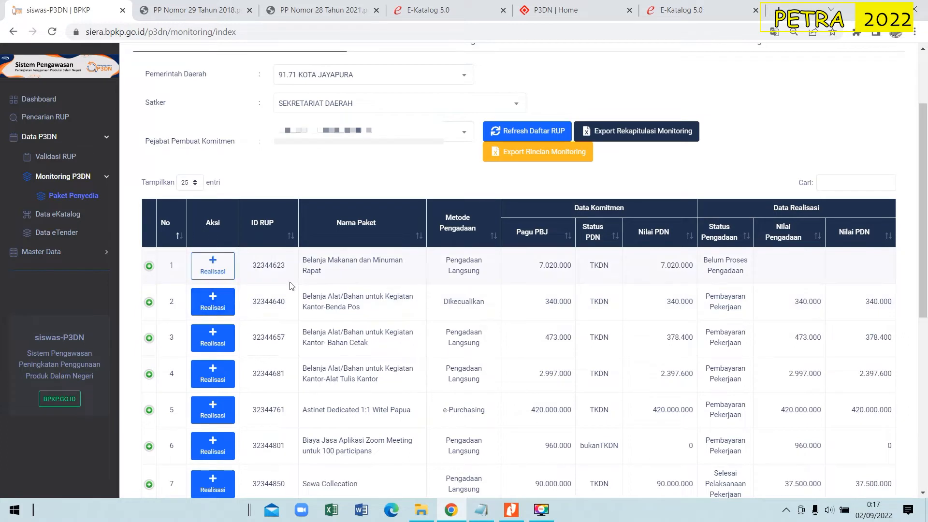
pyautogui.scroll(-2, 226, 274)
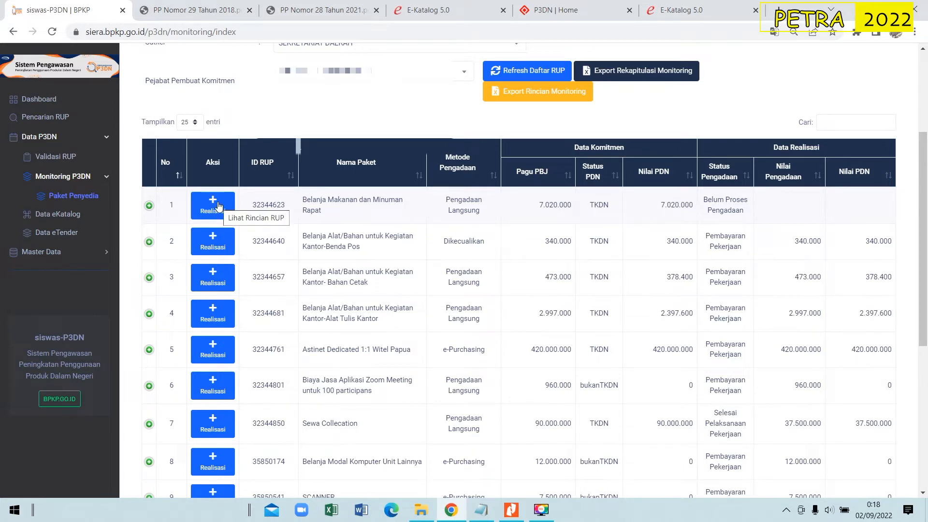
pyautogui.click(218, 207)
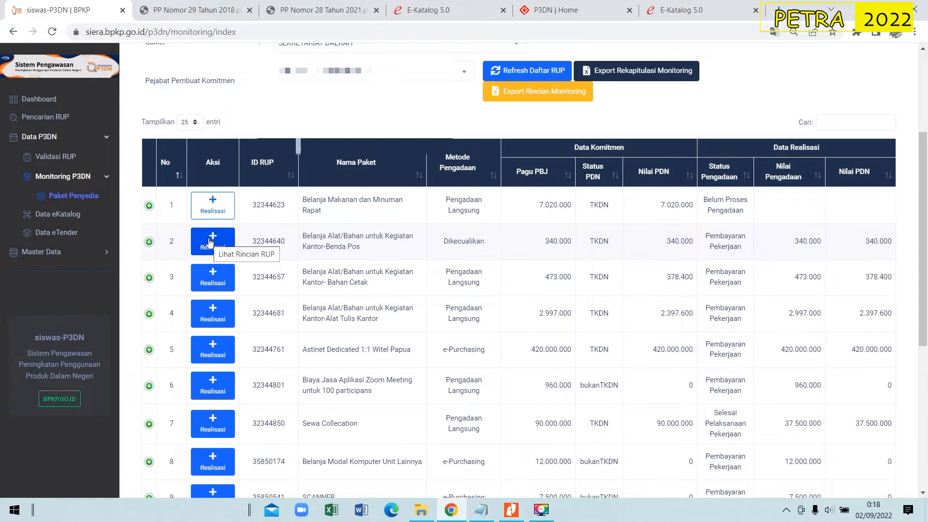
pyautogui.scroll(1, 351, 327)
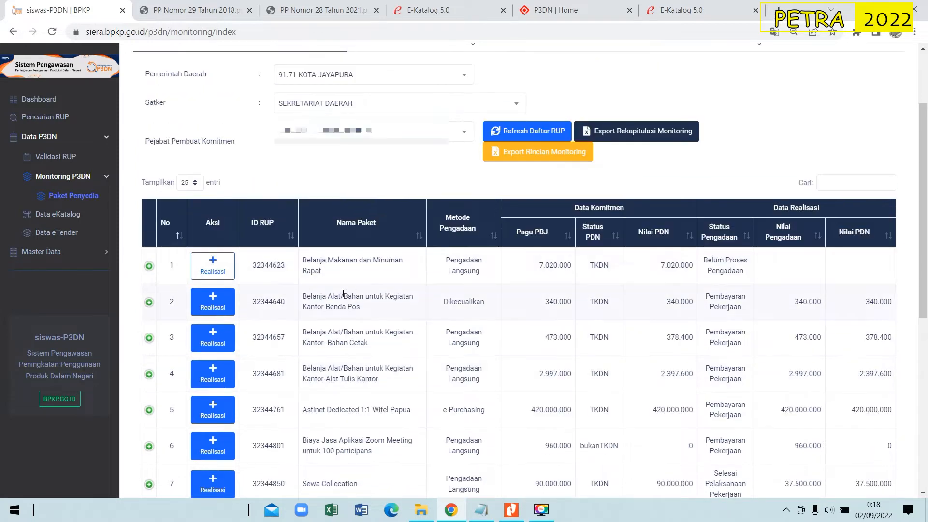
pyautogui.tripleClick(319, 271)
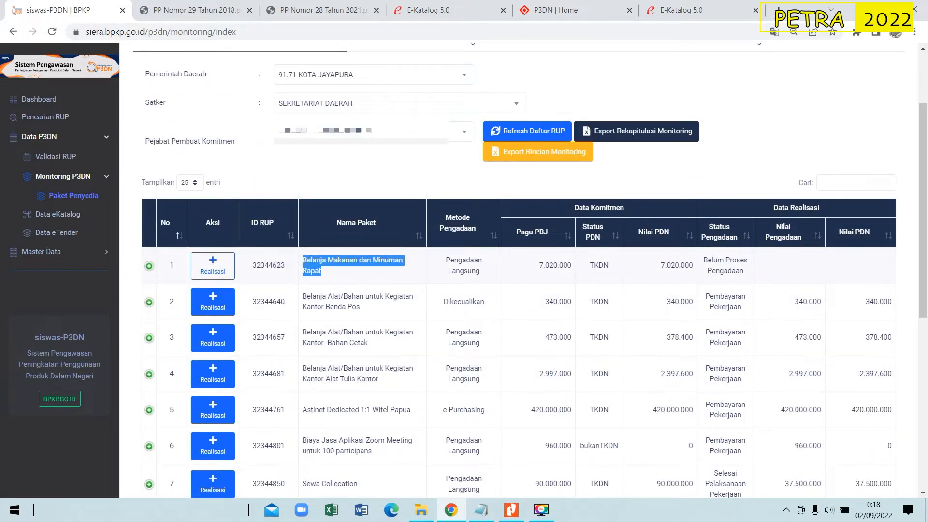
pyautogui.click(330, 282)
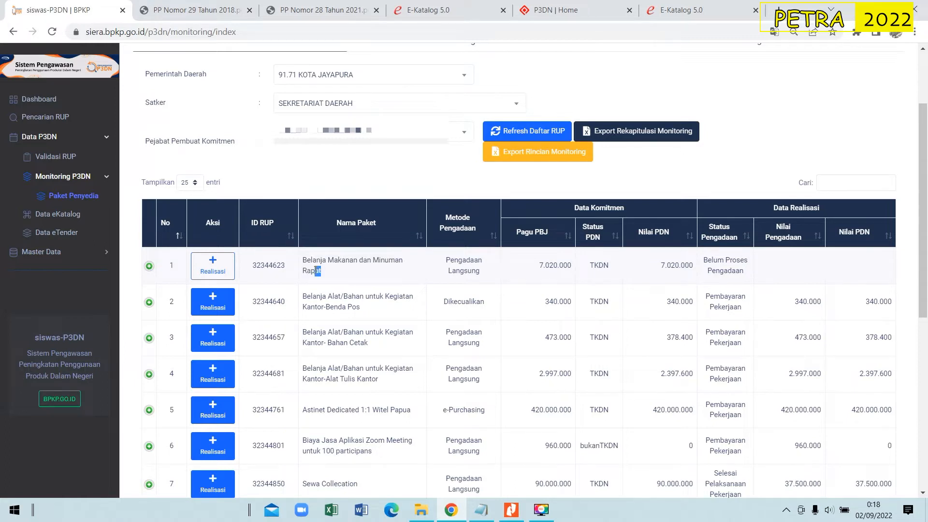
pyautogui.tripleClick(313, 271)
pyautogui.click(343, 284)
# Step: Enlarge the page and open the realisation monitoring form for the package Belanja Makanan dan Minuman Rapat
pyautogui.hotkey('ctrl', '+')
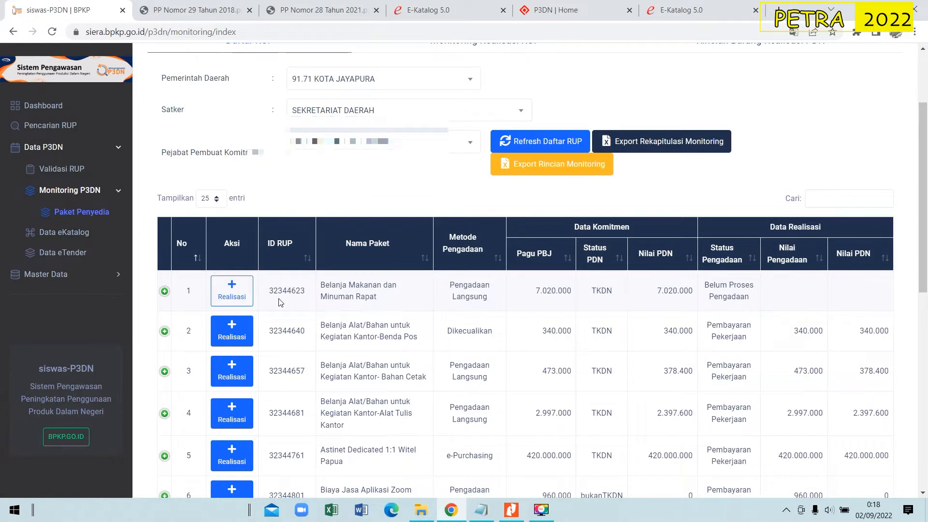
pyautogui.click(232, 288)
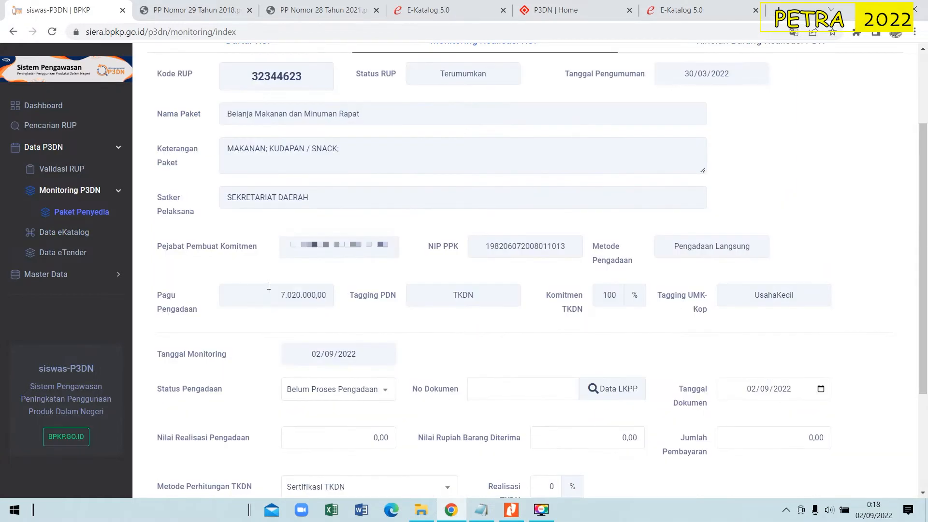
pyautogui.scroll(3, 269, 285)
pyautogui.scroll(-1, 334, 259)
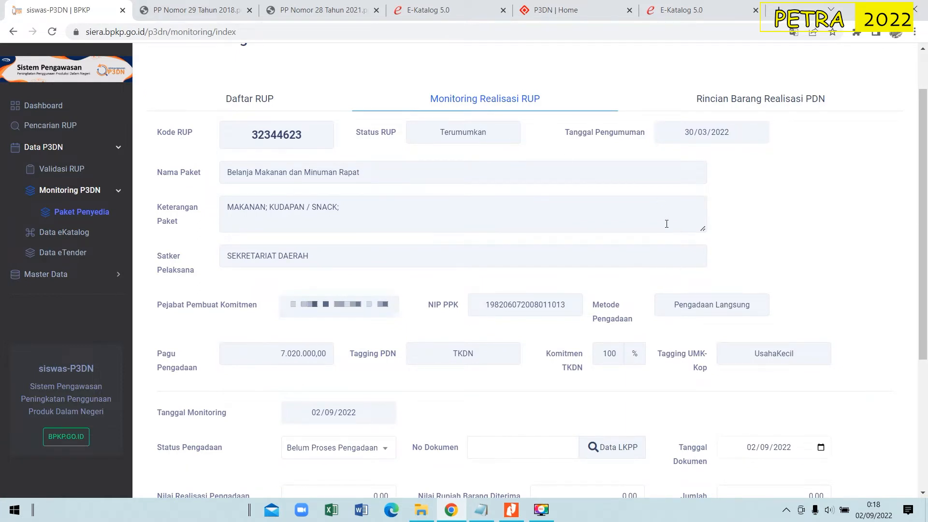
pyautogui.scroll(-1, 667, 224)
pyautogui.scroll(-3, 666, 227)
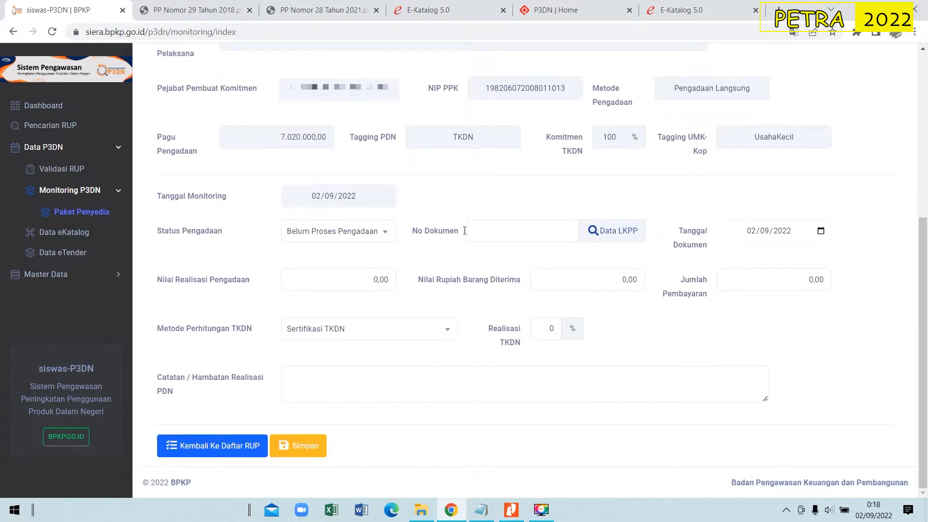
pyautogui.click(349, 199)
pyautogui.click(425, 203)
pyautogui.click(316, 198)
pyautogui.click(370, 200)
pyautogui.click(370, 199)
pyautogui.click(465, 198)
pyautogui.click(348, 199)
pyautogui.click(468, 196)
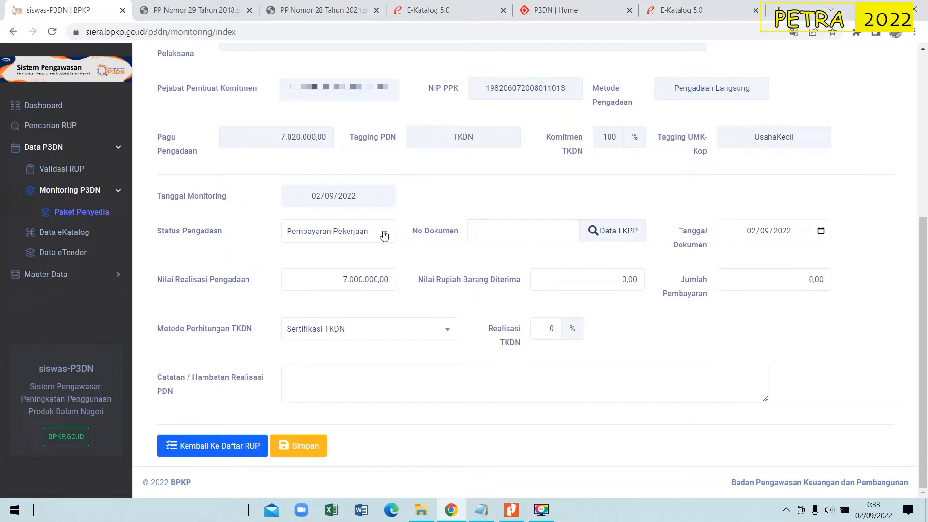
# Step: Look through the Status Pengadaan options and choose Pembayaran Pekerjaan
pyautogui.click(385, 235)
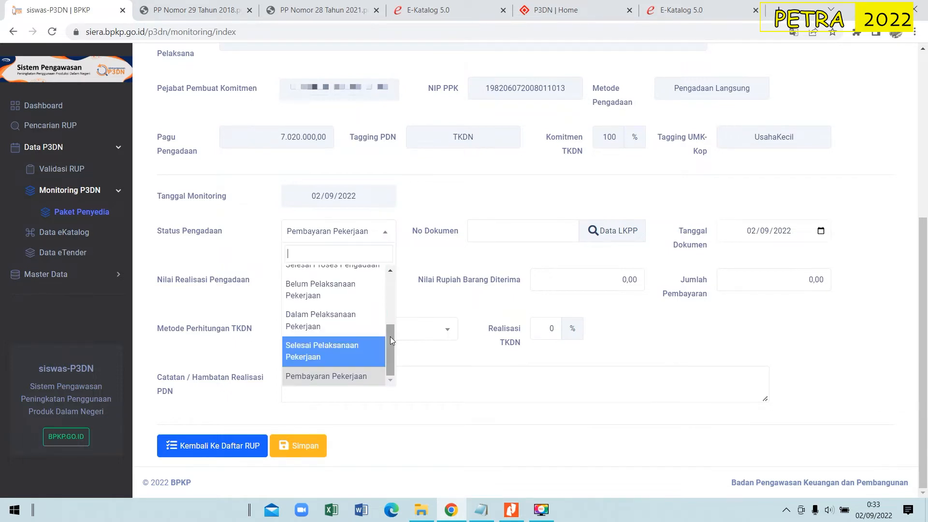
pyautogui.moveTo(390, 353); pyautogui.dragTo(391, 278)
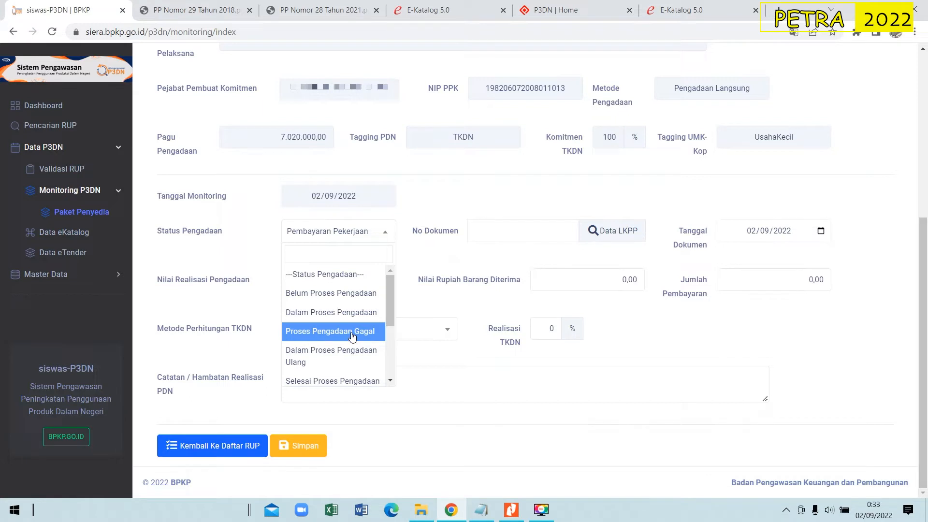
pyautogui.scroll(-2, 352, 337)
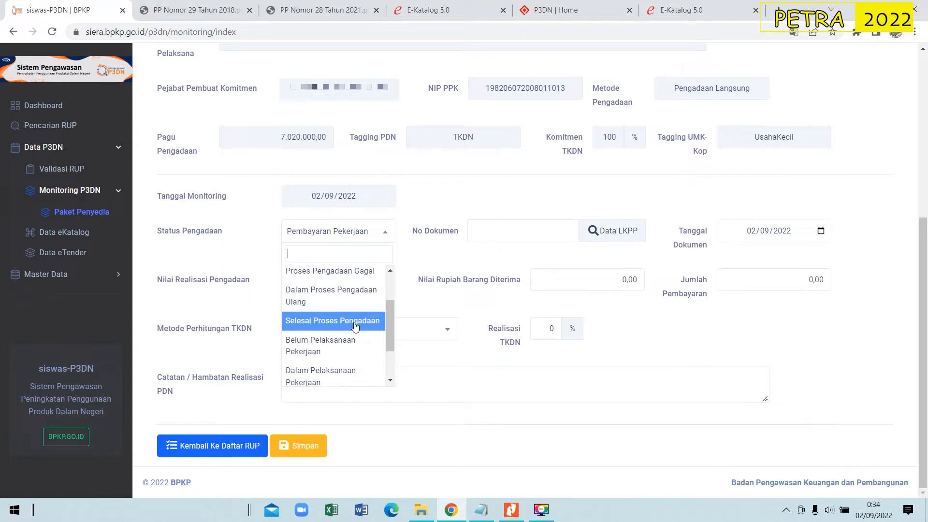
pyautogui.scroll(-2, 353, 325)
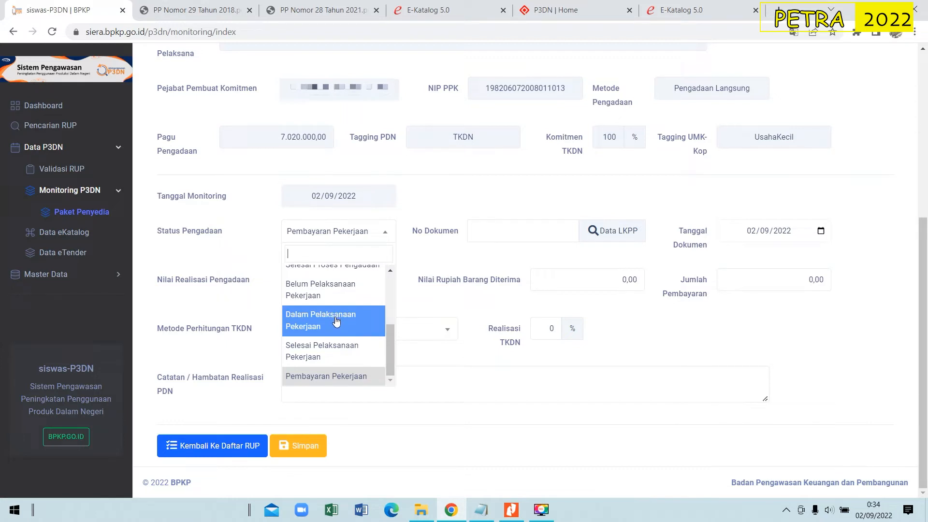
pyautogui.click(353, 379)
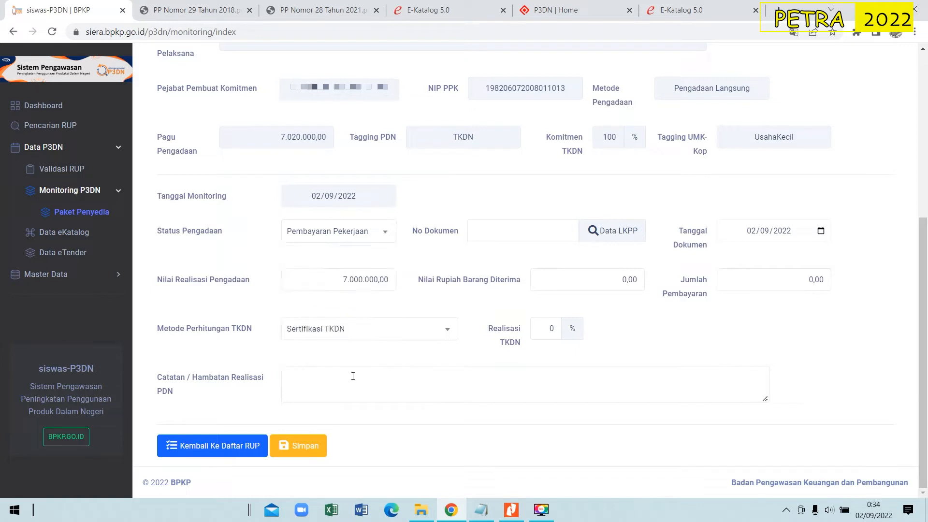
# Step: Switch to the Nitro Pro guide to read the Monitoring Realisasi RUP filling instructions, and return to the form in Chrome
pyautogui.moveTo(157, 236); pyautogui.dragTo(225, 234)
pyautogui.click(245, 234)
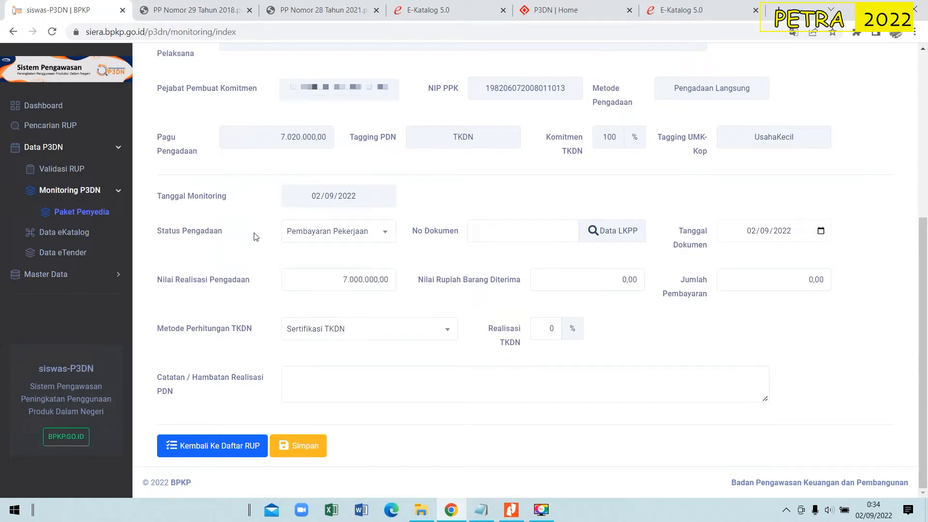
pyautogui.click(486, 230)
pyautogui.click(513, 196)
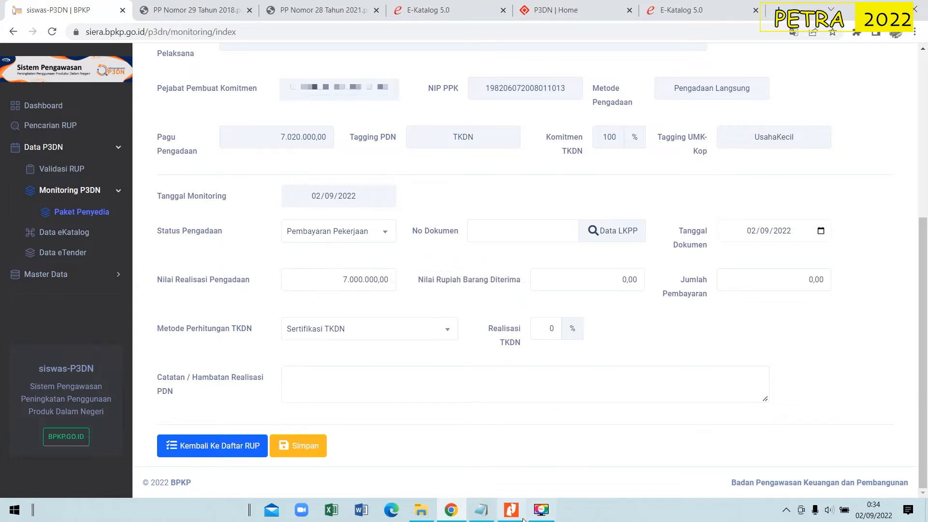
pyautogui.click(524, 516)
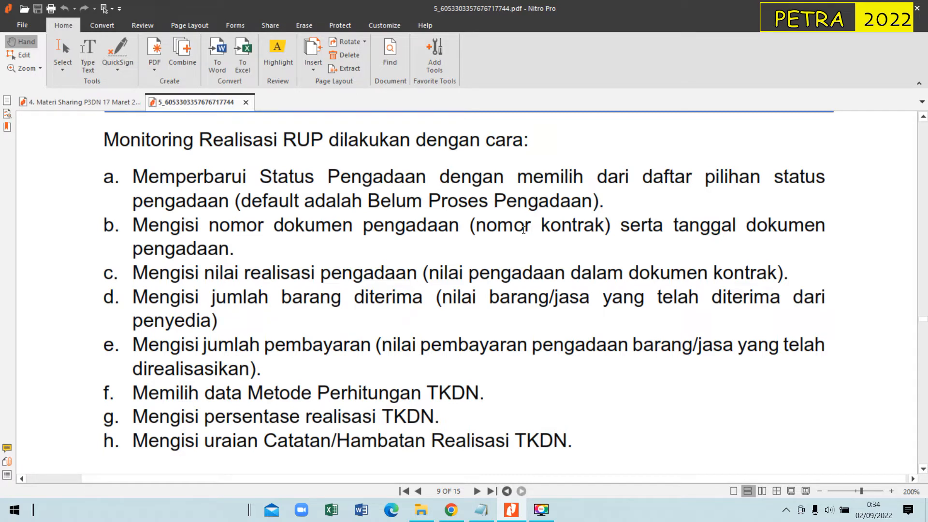
pyautogui.click(451, 510)
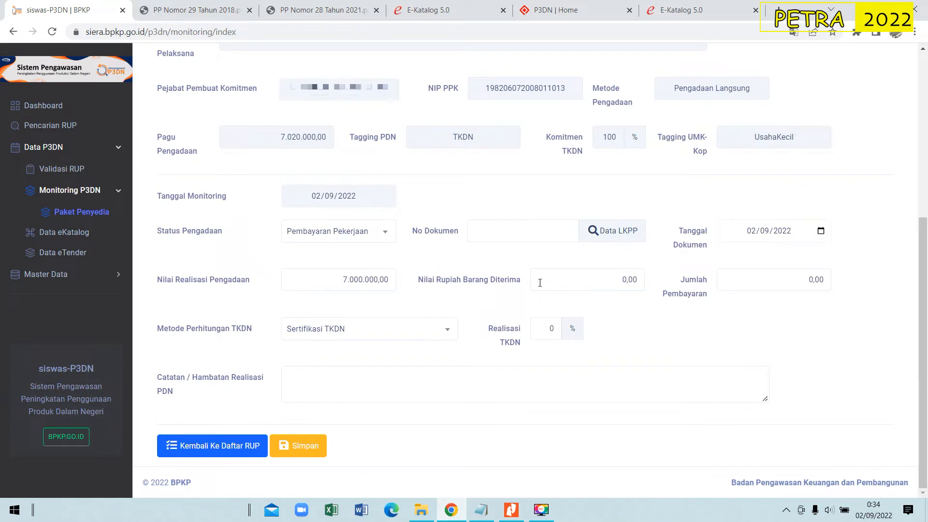
# Step: Enter 123/KONT as the No Dokumen and choose 02/09/2022 as the Tanggal Dokumen
pyautogui.click(521, 231)
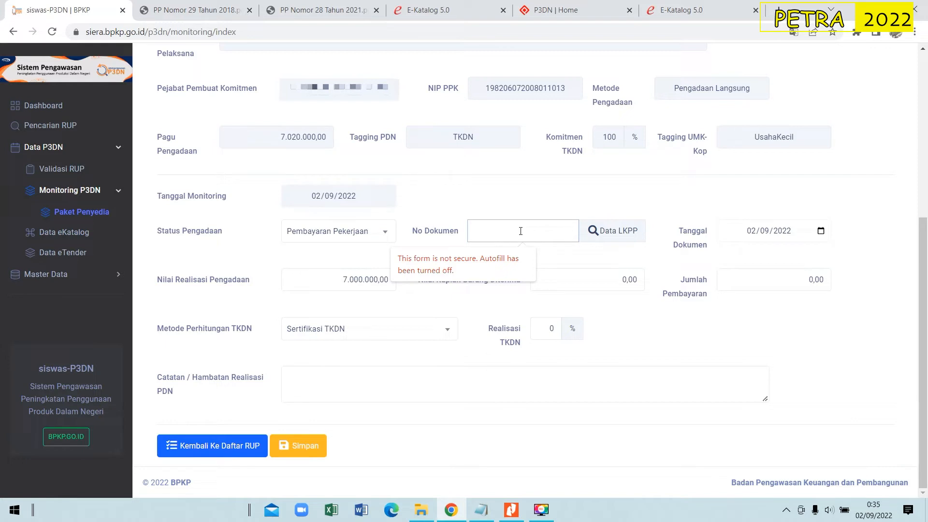
pyautogui.write('123')
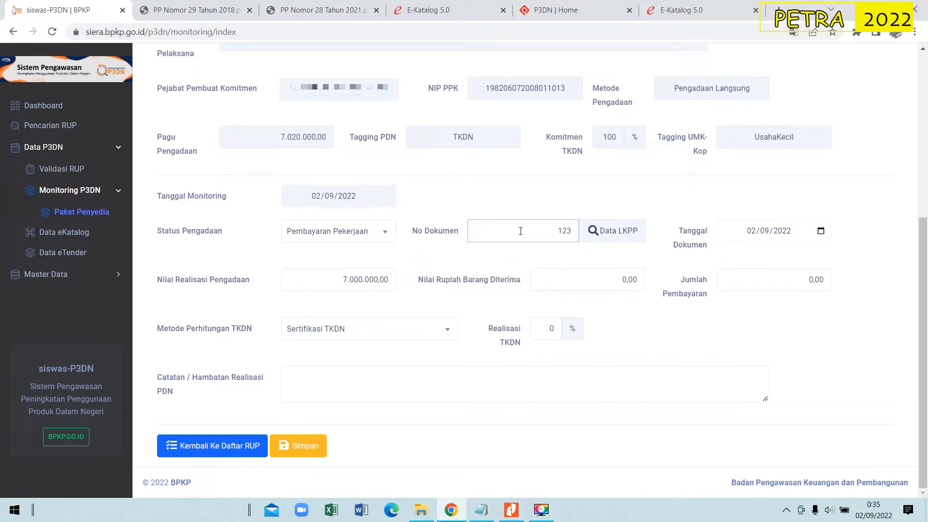
pyautogui.write('/KONT')
pyautogui.hotkey('ctrl', 'a')
pyautogui.click(585, 204)
pyautogui.click(820, 231)
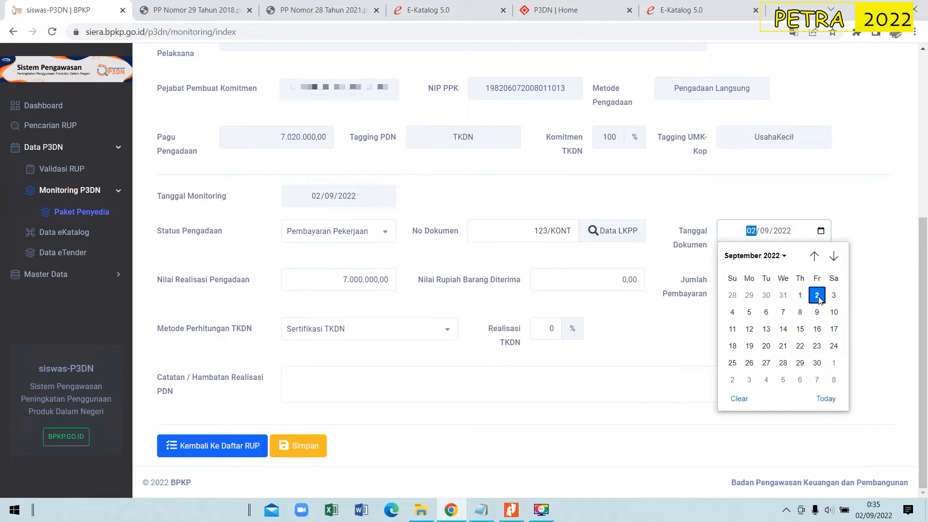
pyautogui.click(817, 296)
pyautogui.click(865, 214)
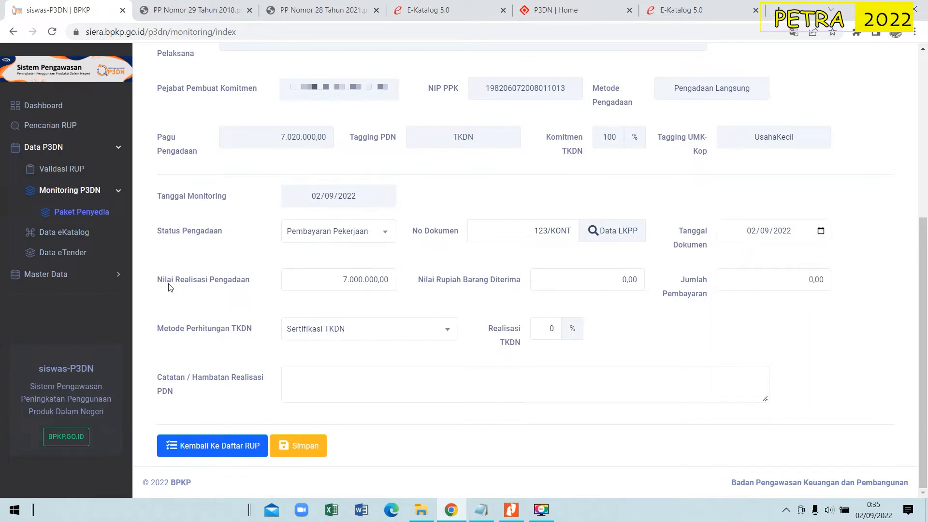
# Step: Review the Nilai Realisasi Pengadaan and Nilai Rupiah Barang Diterima fields against the filling instructions in the Nitro Pro guide, and return to the form in Chrome
pyautogui.moveTo(157, 285); pyautogui.dragTo(249, 263)
pyautogui.click(252, 264)
pyautogui.click(511, 510)
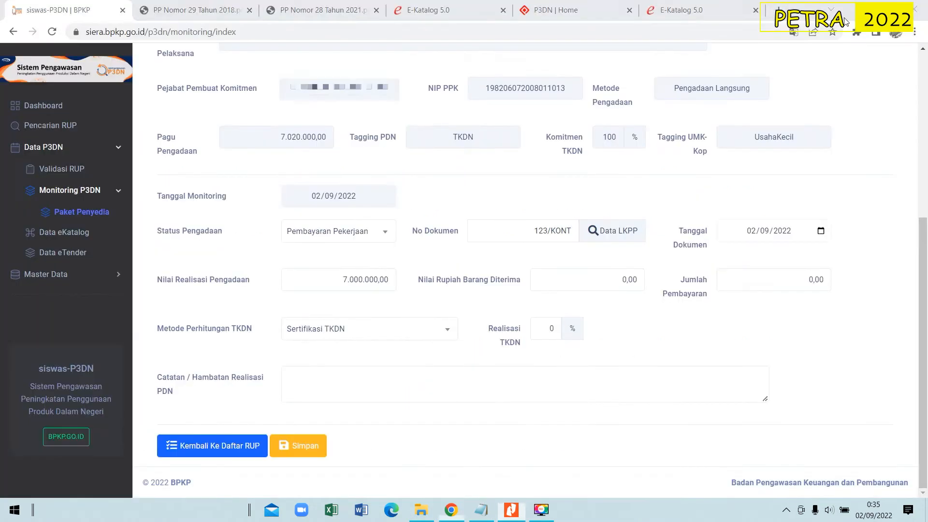
pyautogui.click(873, 4)
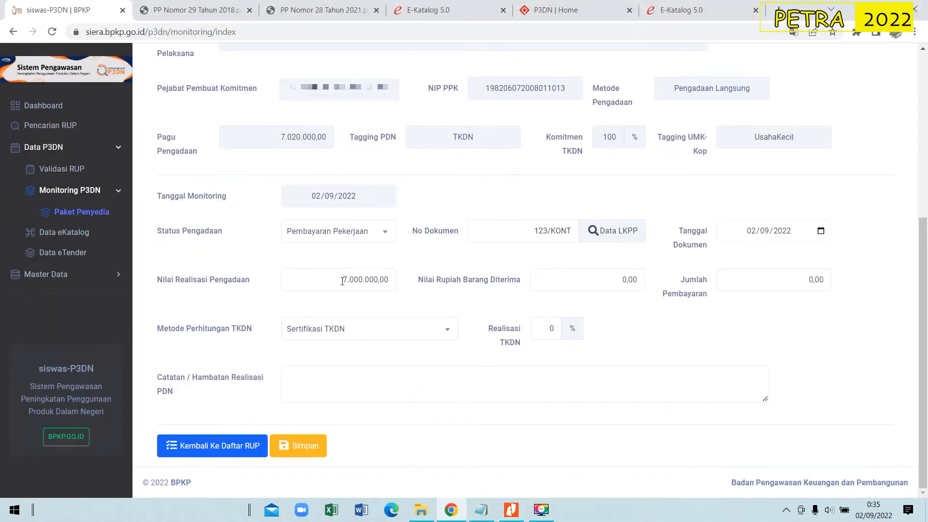
pyautogui.moveTo(342, 281); pyautogui.dragTo(389, 281)
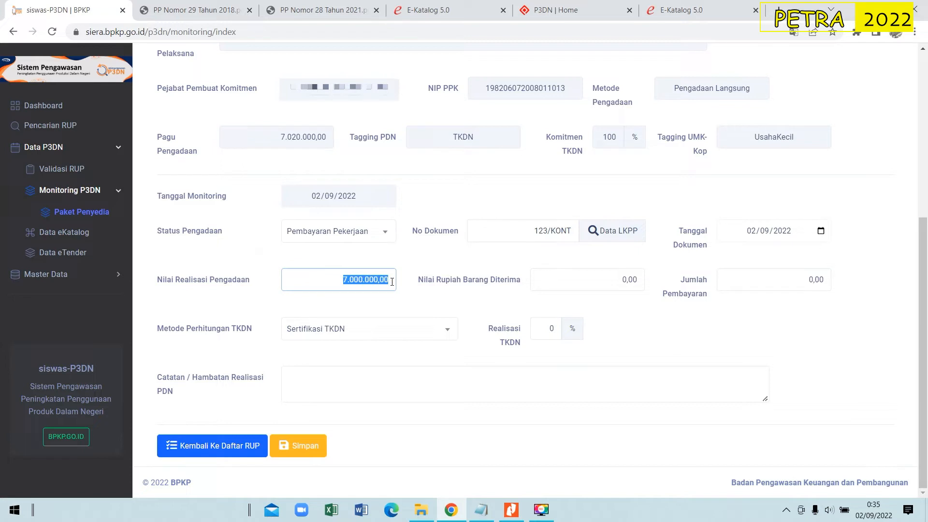
pyautogui.click(357, 283)
pyautogui.moveTo(419, 280); pyautogui.dragTo(521, 286)
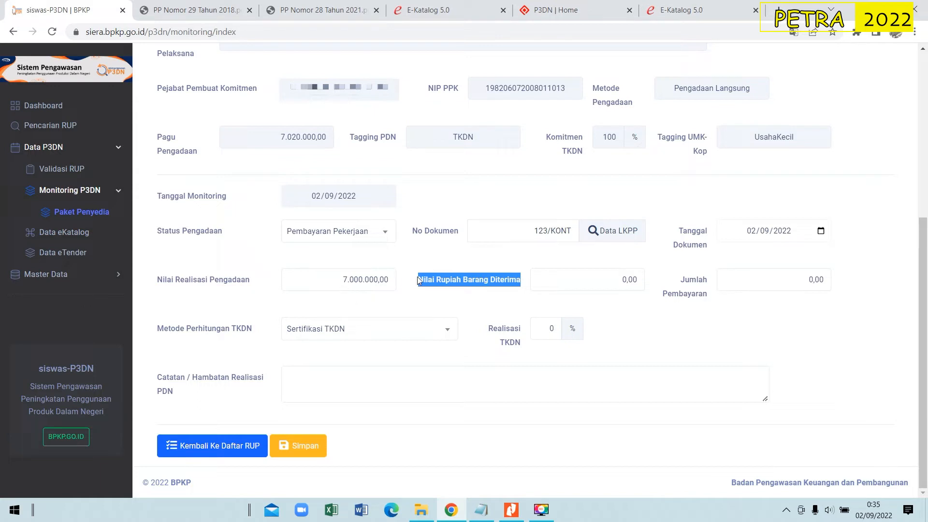
pyautogui.moveTo(390, 279); pyautogui.dragTo(320, 280)
pyautogui.moveTo(418, 280); pyautogui.dragTo(521, 282)
pyautogui.hotkey('alt', 'Tab')
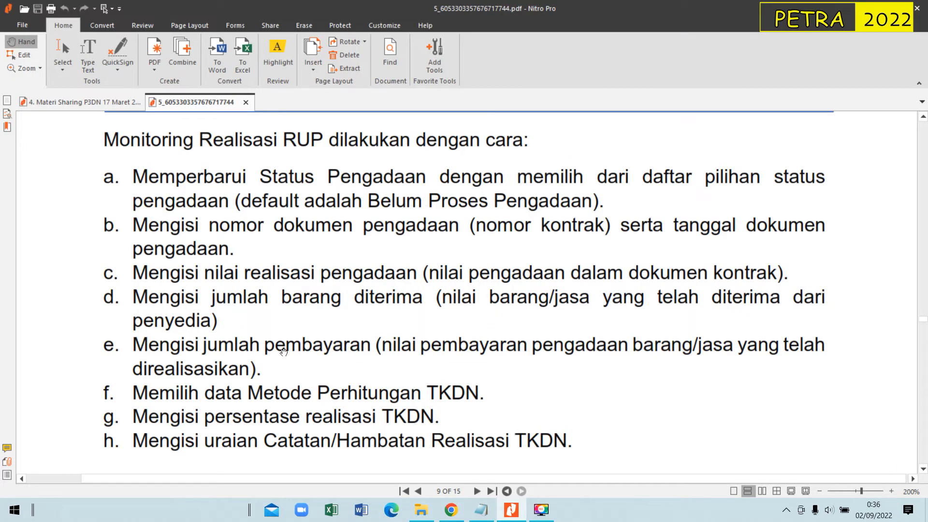
pyautogui.hotkey('alt', 'Tab')
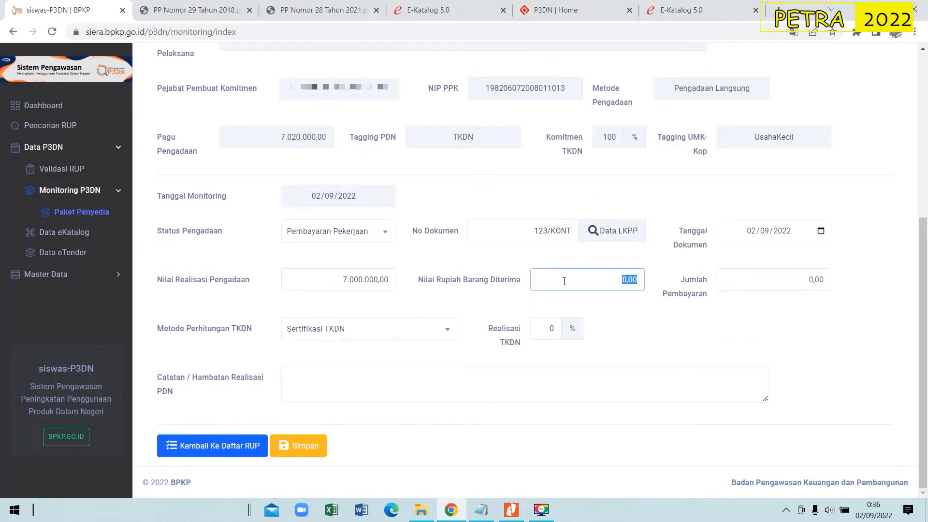
# Step: Set Nilai Rupiah Barang Diterima and Jumlah Pembayaran to 7.000.000 each, comparing them with Nilai Realisasi Pengadaan
pyautogui.click(566, 279)
pyautogui.moveTo(566, 279); pyautogui.dragTo(657, 277)
pyautogui.write('7.000.000')
pyautogui.click(370, 281)
pyautogui.click(344, 280)
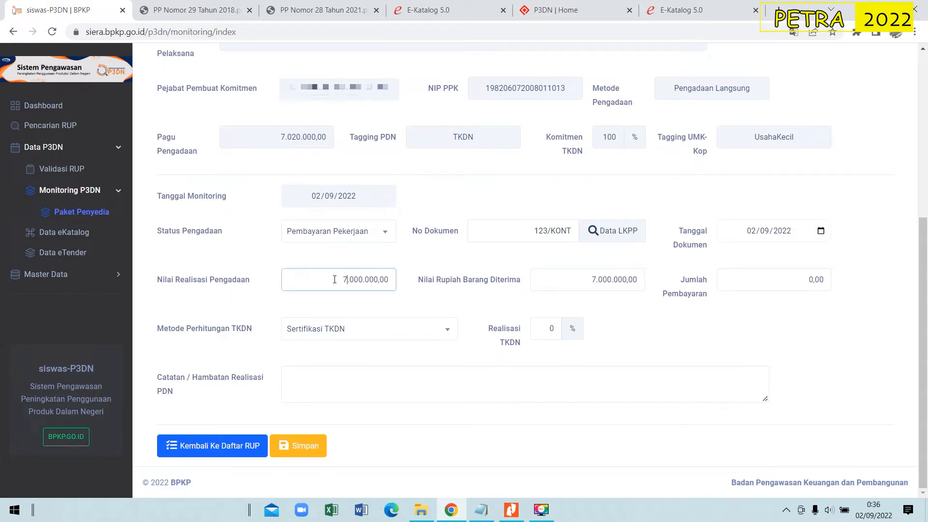
pyautogui.moveTo(590, 280); pyautogui.dragTo(640, 280)
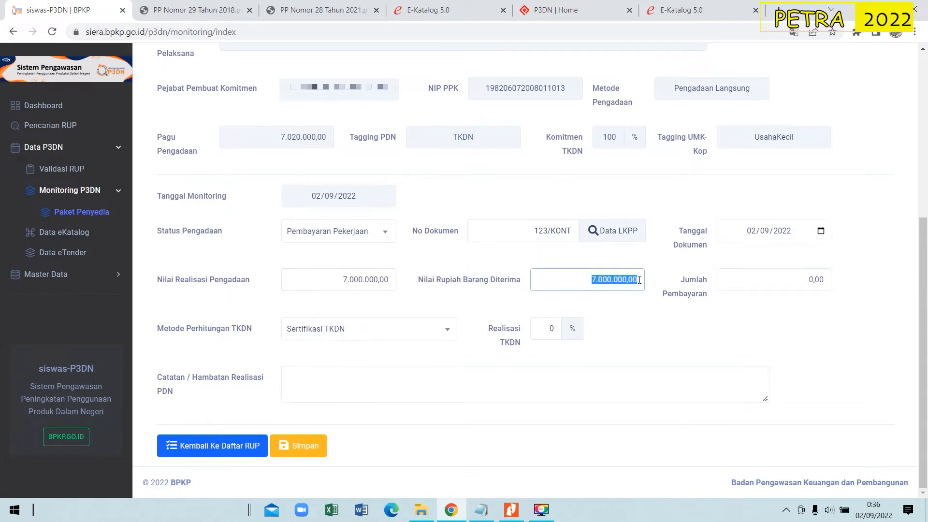
pyautogui.click(761, 280)
pyautogui.moveTo(783, 279); pyautogui.dragTo(856, 284)
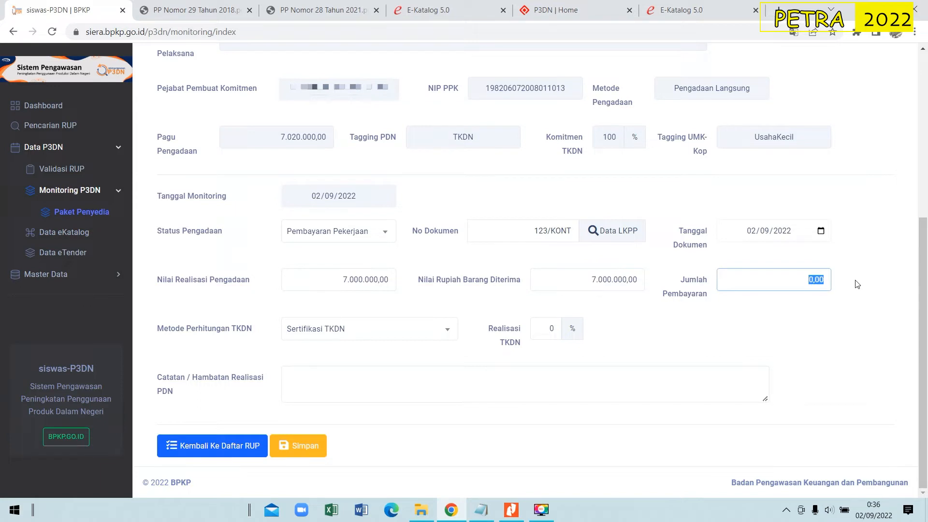
pyautogui.write('7000000')
pyautogui.moveTo(332, 281); pyautogui.dragTo(384, 280)
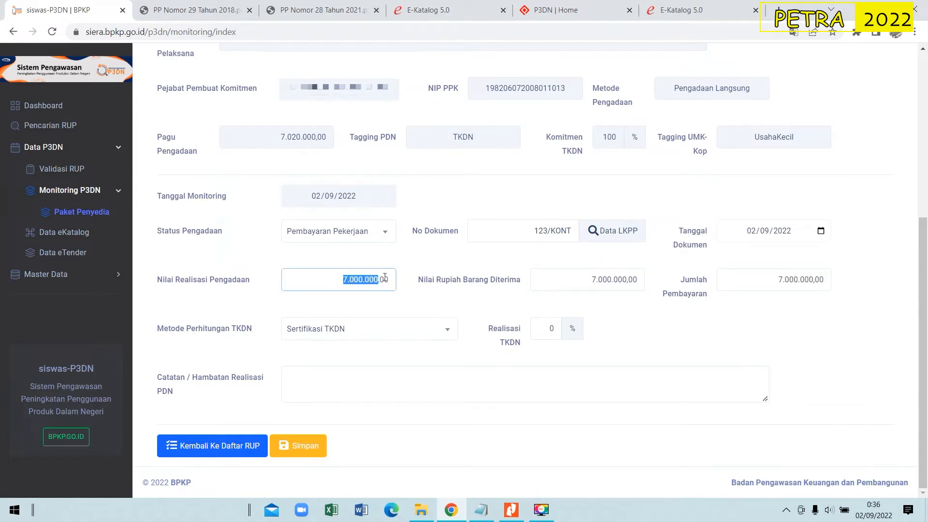
pyautogui.click(371, 281)
# Step: Change both Nilai Rupiah Barang Diterima and Jumlah Pembayaran to 3.500.000 as a partial delivery and payment example
pyautogui.moveTo(592, 279); pyautogui.dragTo(638, 279)
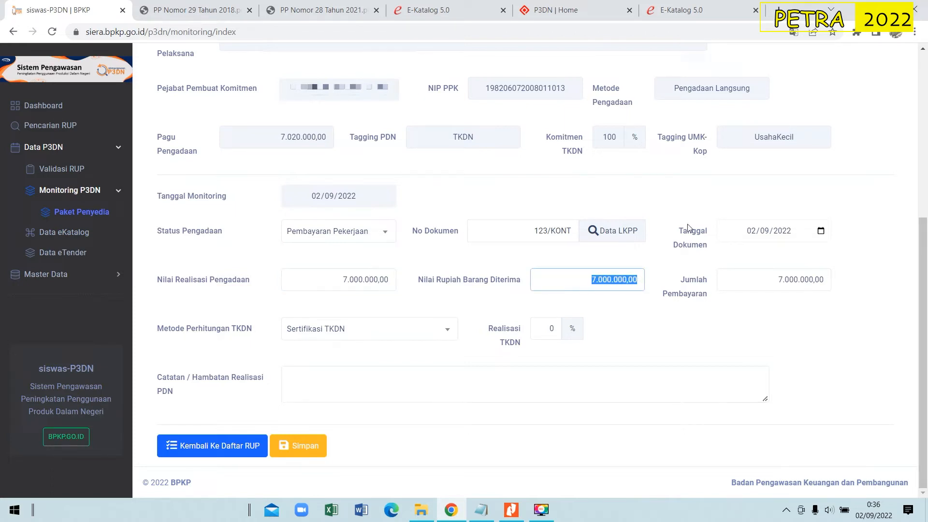
pyautogui.write('3.500.0')
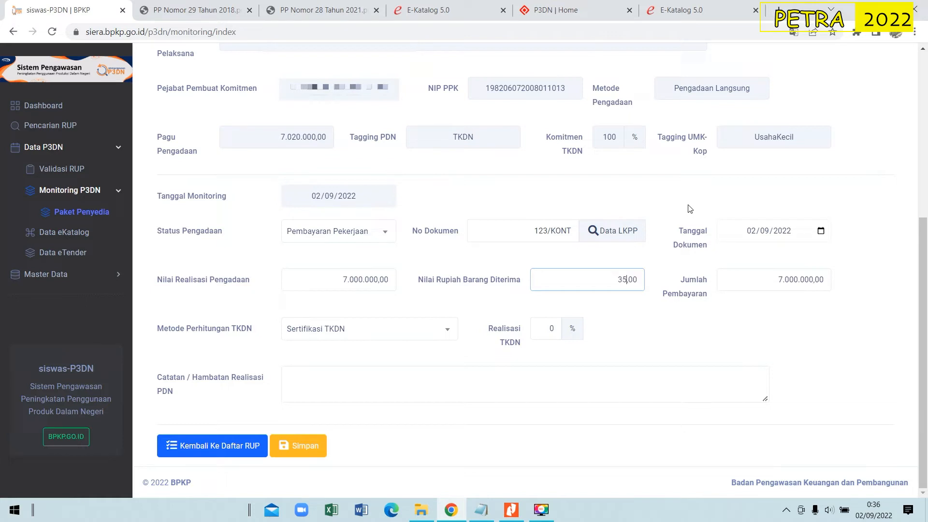
pyautogui.write('00')
pyautogui.click(764, 279)
pyautogui.moveTo(763, 279); pyautogui.dragTo(853, 280)
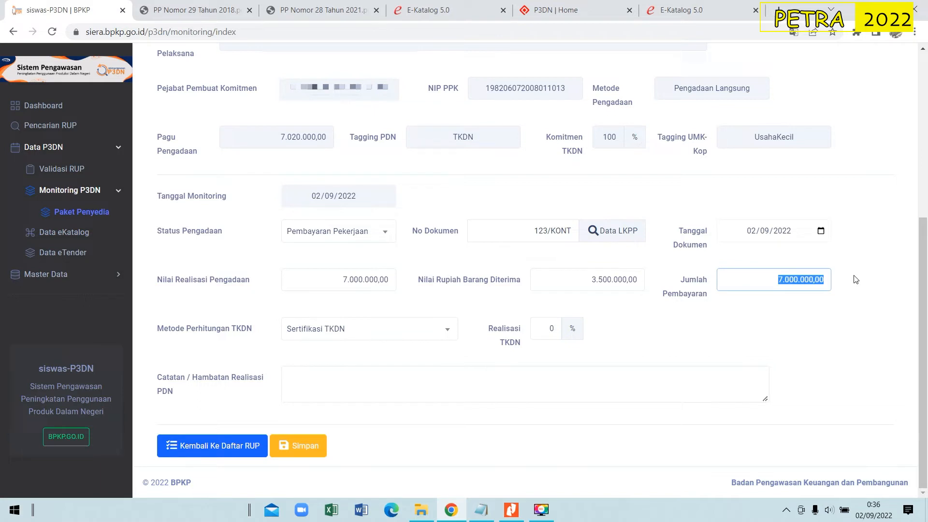
pyautogui.write('3.500.000')
# Step: Set both Nilai Rupiah Barang Diterima and Jumlah Pembayaran back to the full 7.000.000
pyautogui.click(604, 285)
pyautogui.moveTo(592, 276); pyautogui.dragTo(646, 278)
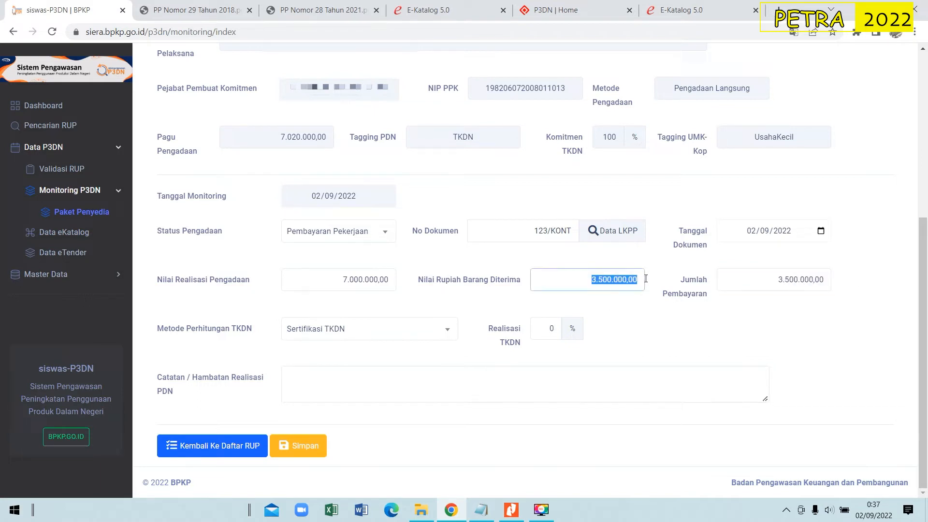
pyautogui.write('7.000.00')
pyautogui.click(762, 280)
pyautogui.moveTo(759, 281); pyautogui.dragTo(831, 281)
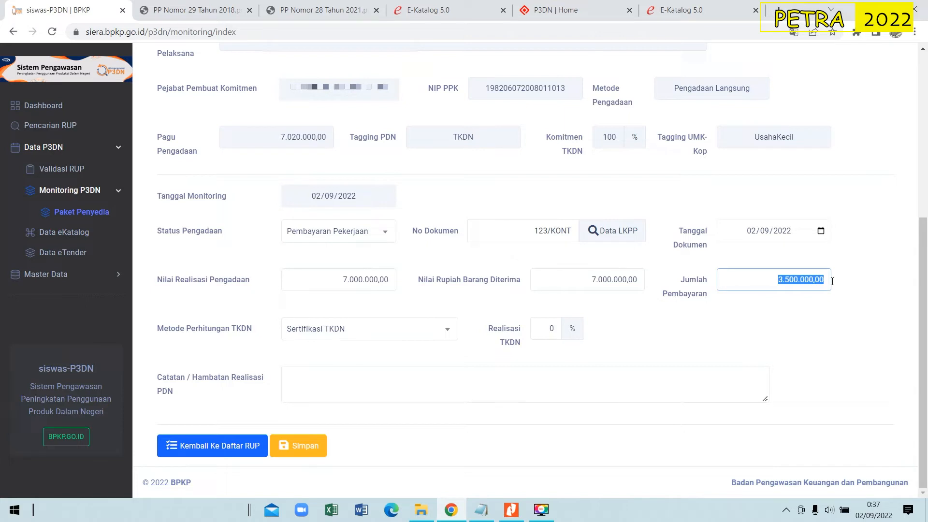
pyautogui.write('7.000.00')
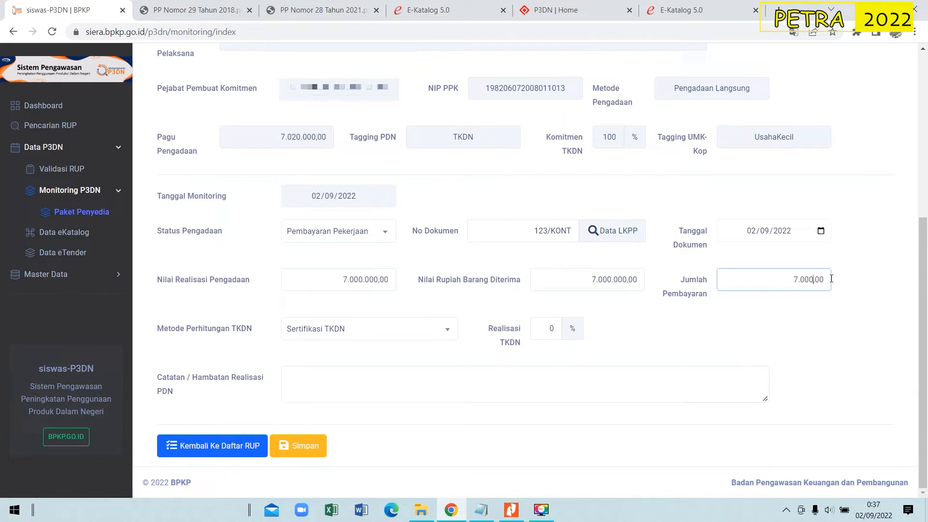
pyautogui.write('0')
pyautogui.click(843, 278)
# Step: Check the Metode Perhitungan TKDN and Tagging PDN fields, and read the table of TKDN calculation methods in the Nitro Pro guide
pyautogui.moveTo(155, 324); pyautogui.dragTo(255, 335)
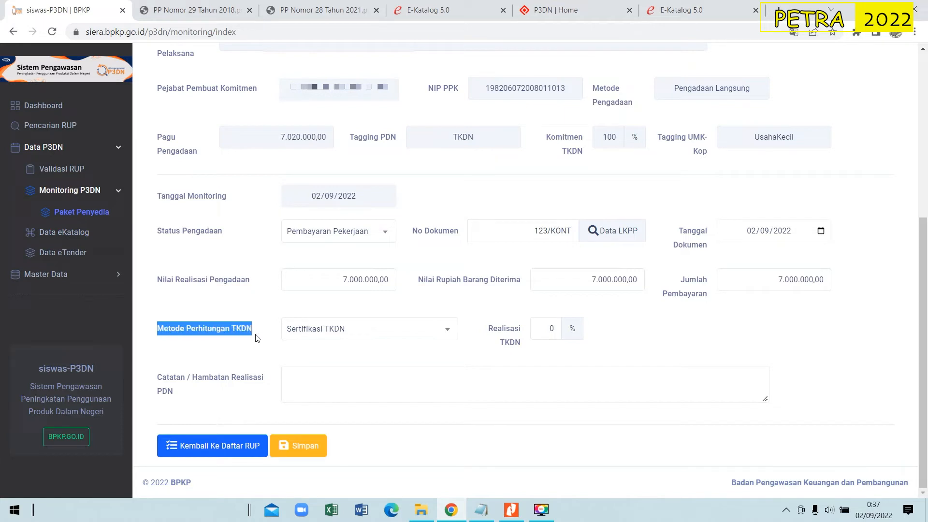
pyautogui.click(254, 342)
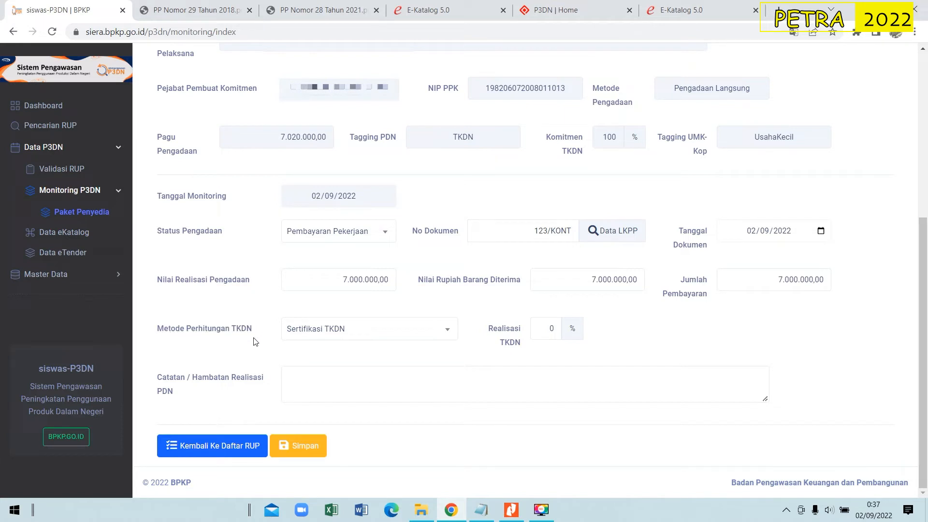
pyautogui.moveTo(475, 138); pyautogui.dragTo(451, 140)
pyautogui.click(475, 153)
pyautogui.click(511, 509)
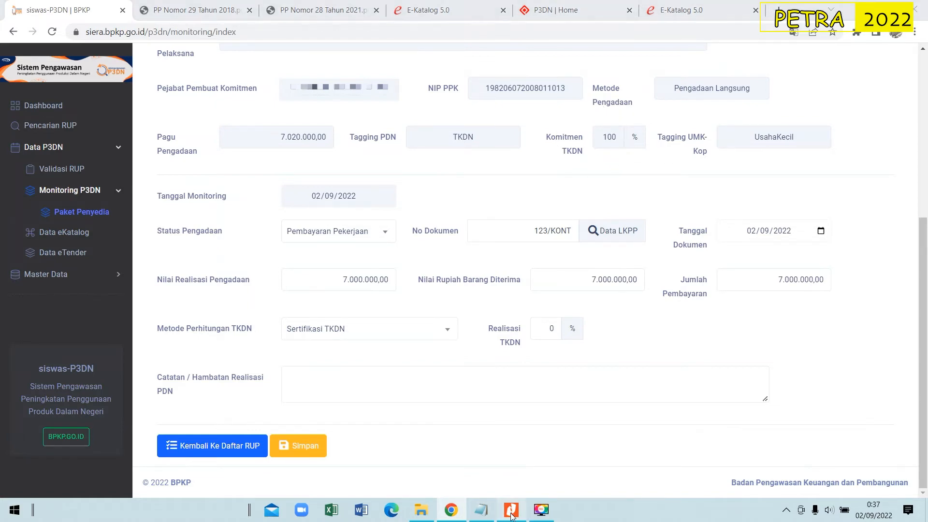
pyautogui.scroll(-6, 456, 364)
pyautogui.scroll(-12, 456, 364)
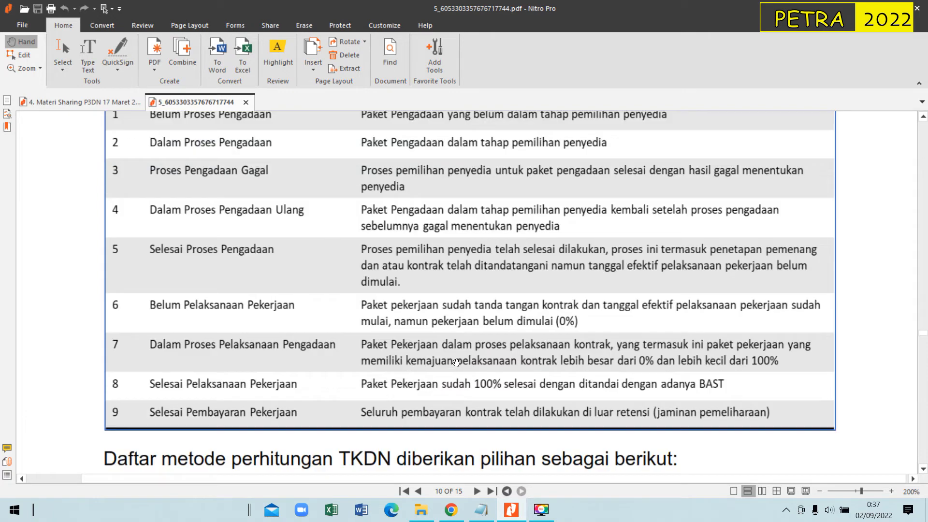
pyautogui.scroll(1, 459, 358)
pyautogui.scroll(-1, 459, 359)
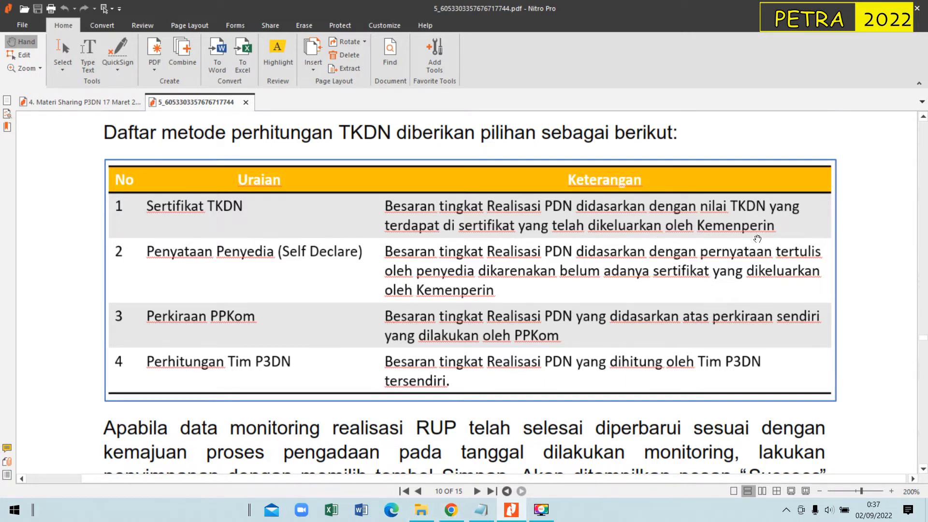
# Step: Switch to Chrome and examine the printer's TKDN certificate on the P3DN site, especially its Nilai TKDN and No. Sertifikat
pyautogui.click(452, 511)
pyautogui.click(541, 12)
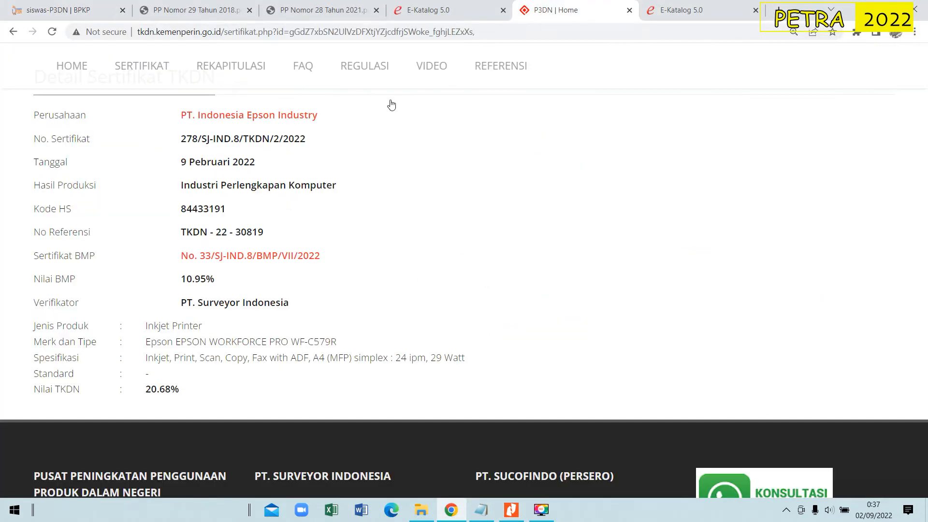
pyautogui.scroll(3, 164, 387)
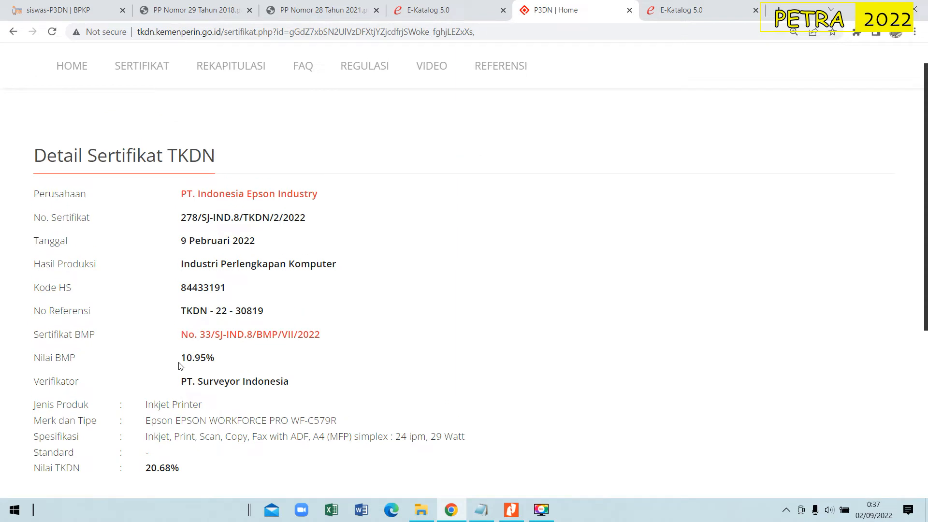
pyautogui.scroll(-2, 179, 362)
pyautogui.moveTo(145, 281); pyautogui.dragTo(180, 281)
pyautogui.click(197, 286)
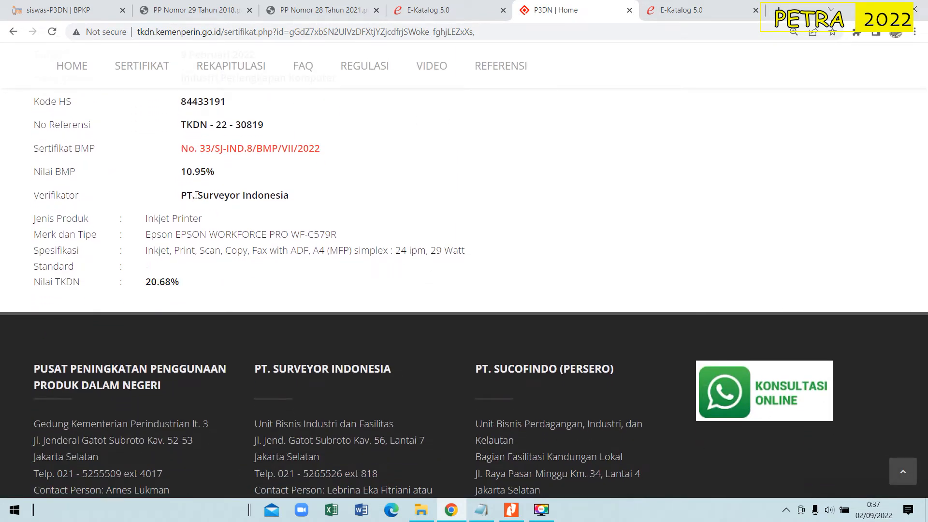
pyautogui.scroll(4, 197, 195)
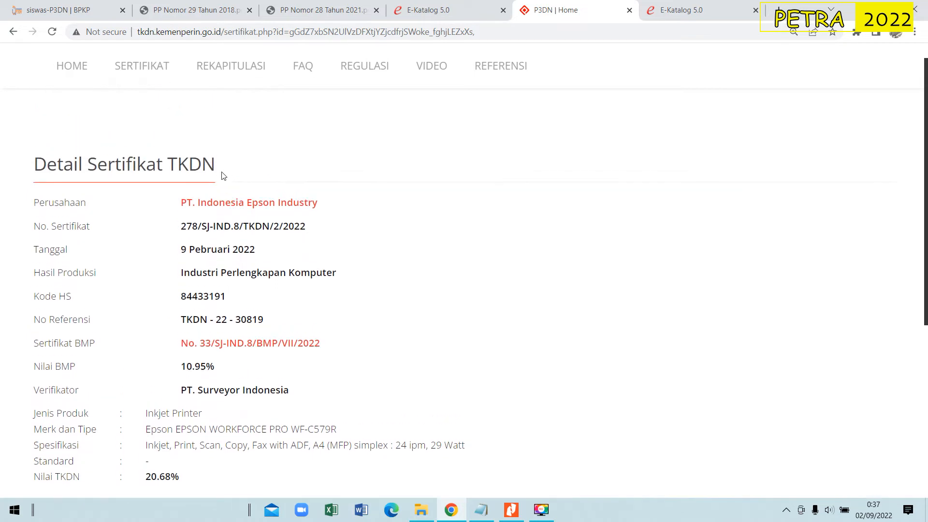
pyautogui.scroll(1, 223, 175)
pyautogui.moveTo(170, 247); pyautogui.dragTo(321, 248)
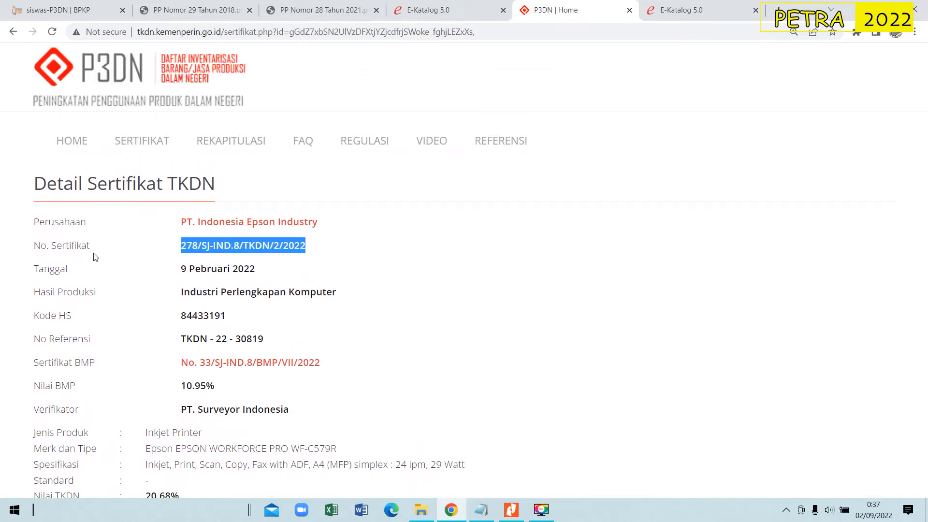
pyautogui.tripleClick(98, 248)
pyautogui.click(358, 265)
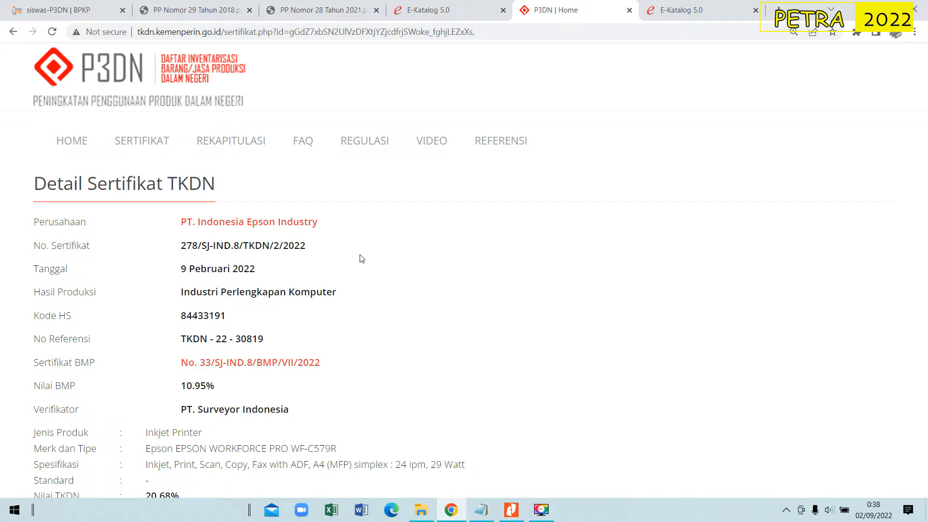
# Step: Recheck the TKDN calculation methods in the Nitro Pro guide, and return to Chrome to open the Yamaha Mio M3 125 in E-Katalog 5.0
pyautogui.click(512, 513)
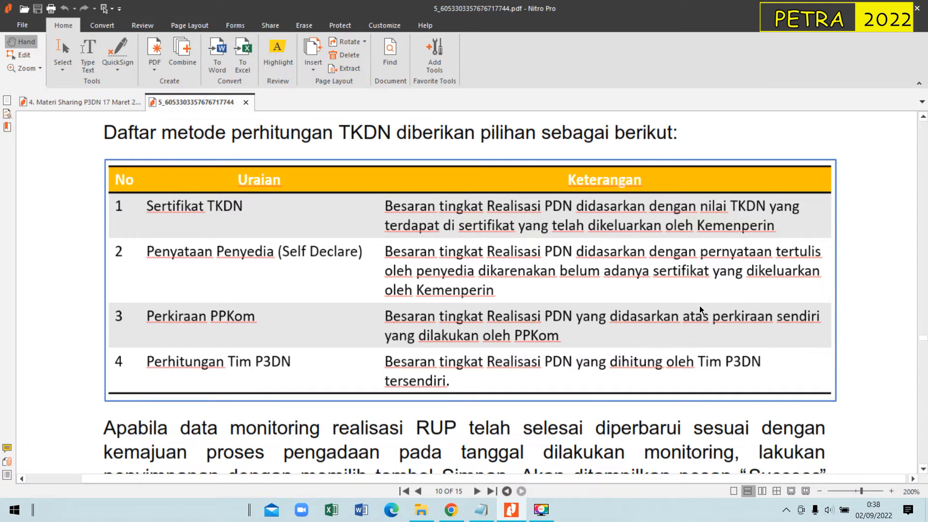
pyautogui.click(451, 510)
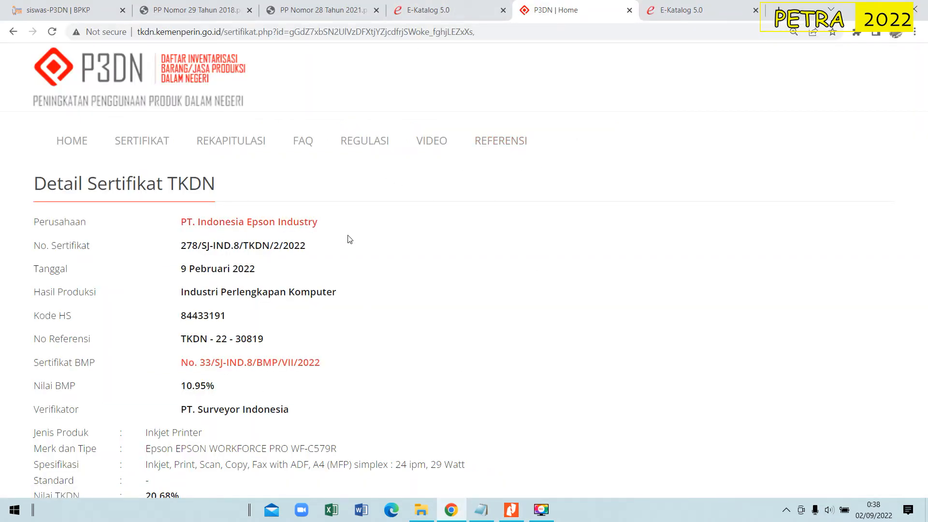
pyautogui.click(436, 9)
pyautogui.click(658, 11)
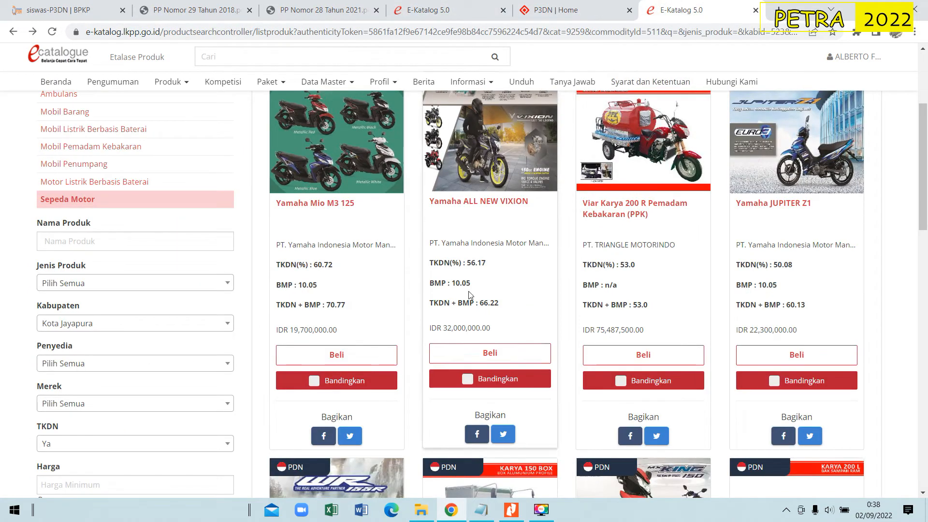
pyautogui.click(329, 205)
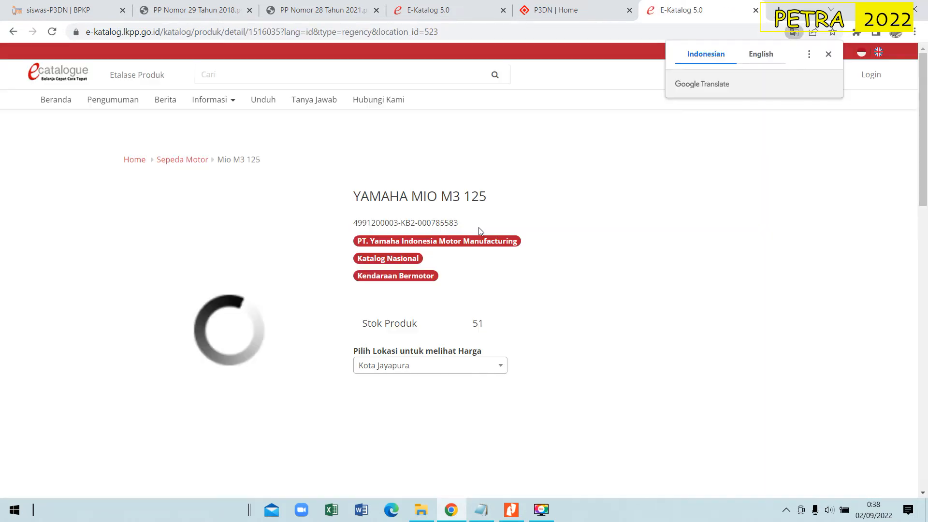
# Step: Examine the Spesifikasi of the Yamaha Mio M3 125 in E-Katalog, especially its Nilai TKDN(%)
pyautogui.scroll(-3, 481, 231)
pyautogui.scroll(-6, 480, 231)
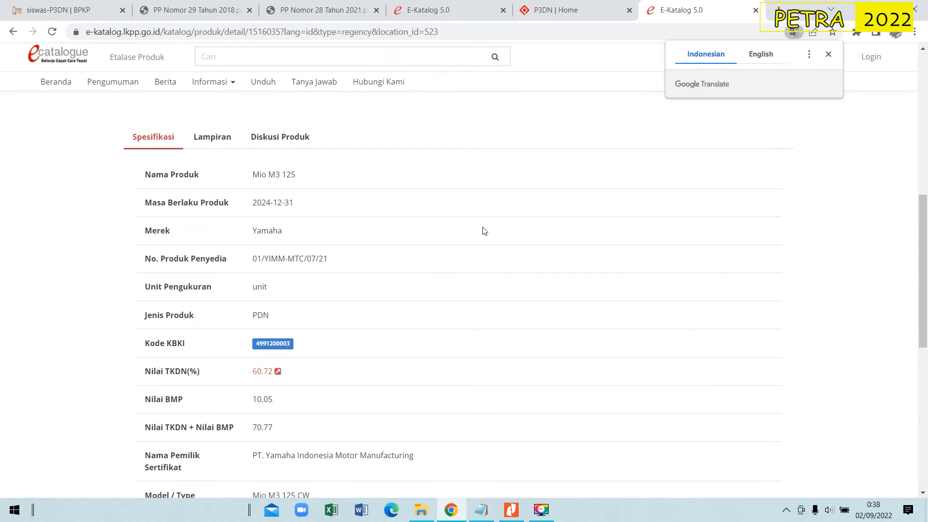
pyautogui.scroll(-1, 244, 321)
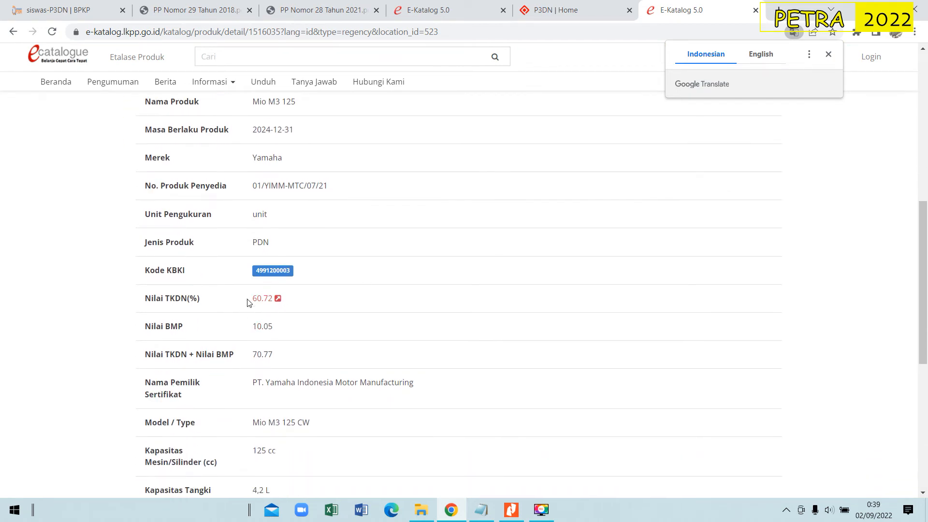
pyautogui.moveTo(248, 303); pyautogui.dragTo(314, 300)
pyautogui.click(323, 304)
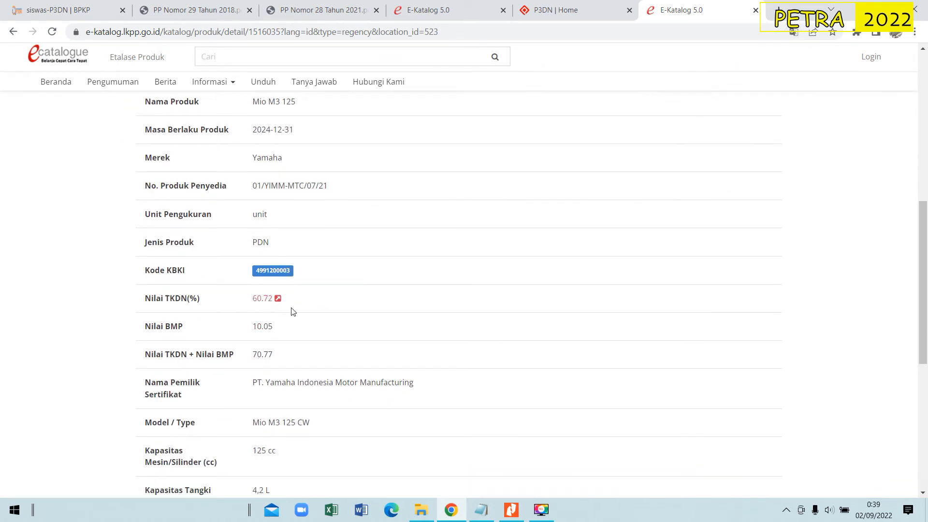
# Step: Follow the motorcycle's Nilai TKDN link to P3DN, open its TKDN certificate and examine the Nilai TKDN
pyautogui.click(278, 302)
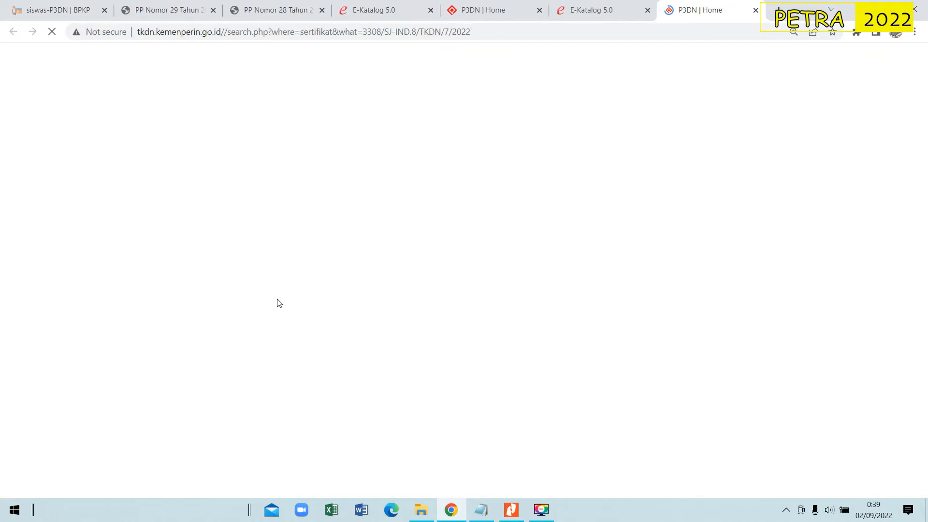
pyautogui.click(755, 9)
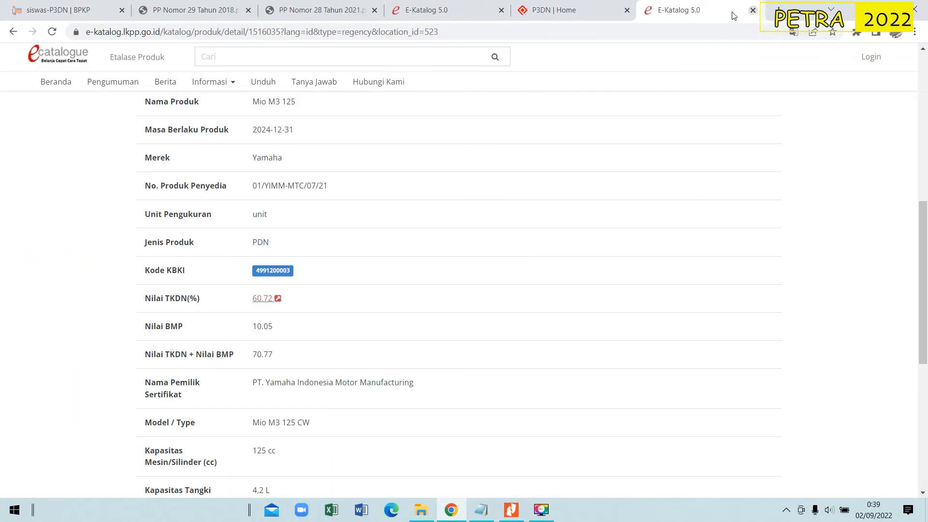
pyautogui.click(278, 299)
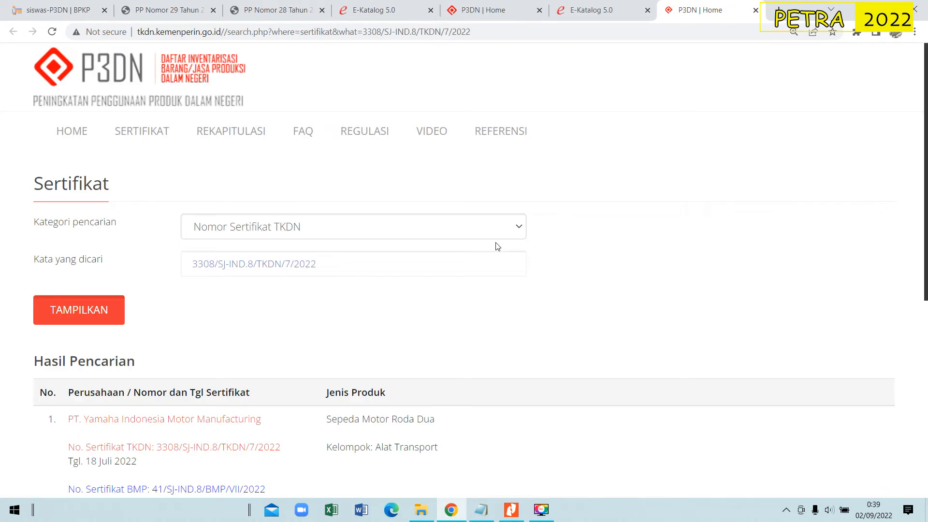
pyautogui.scroll(-6, 499, 245)
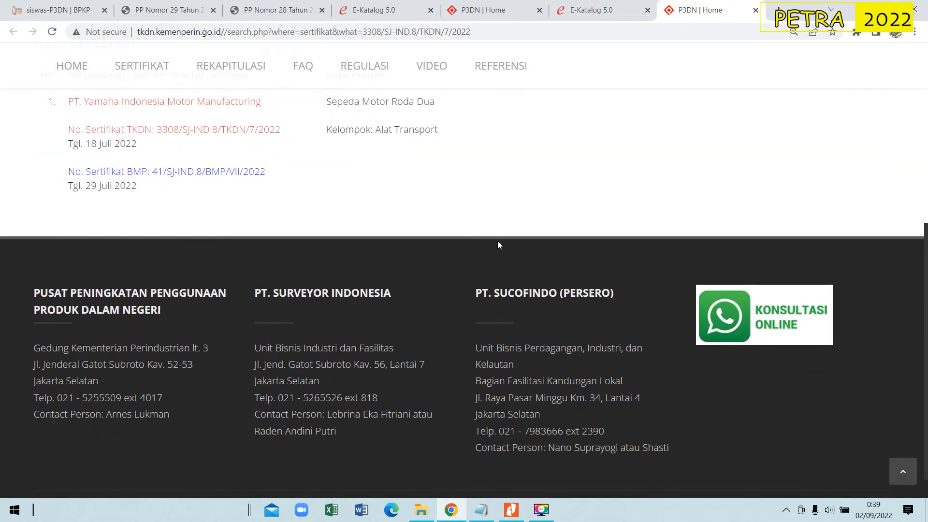
pyautogui.scroll(2, 499, 245)
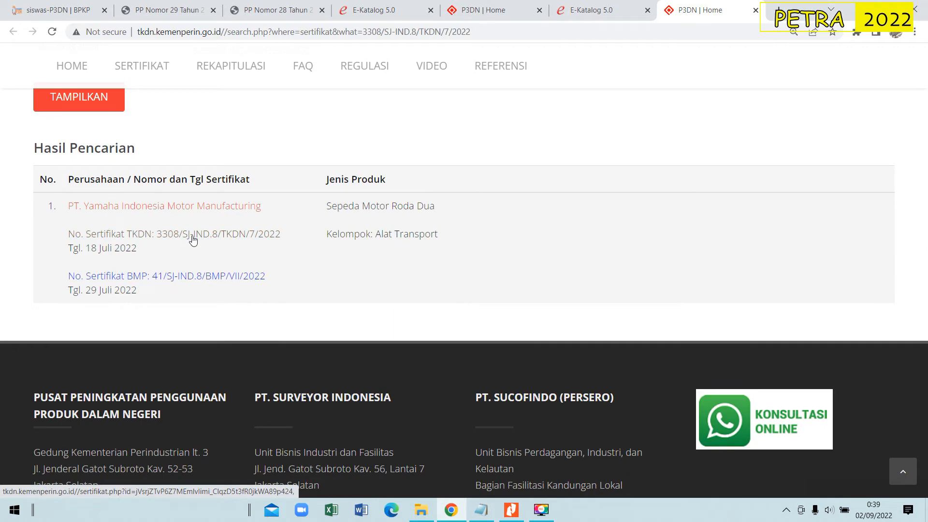
pyautogui.click(193, 240)
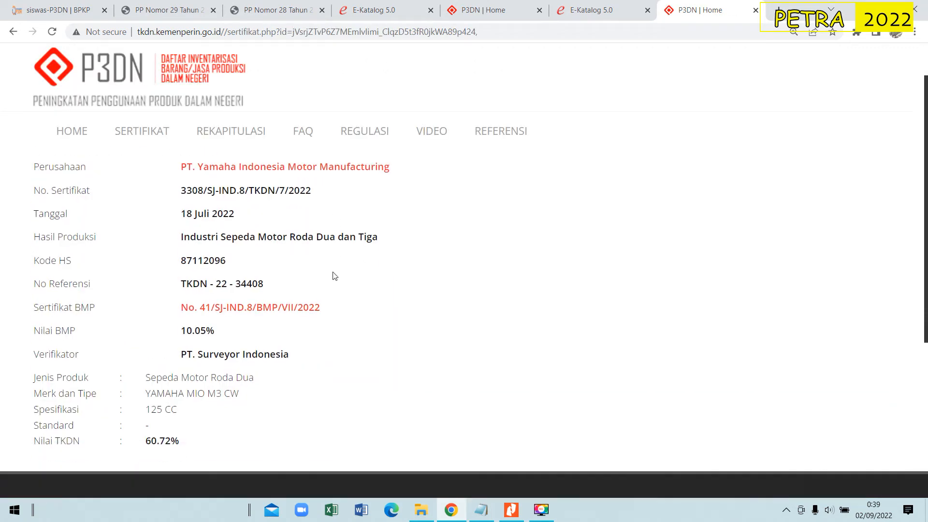
pyautogui.scroll(-3, 158, 333)
pyautogui.moveTo(145, 283); pyautogui.dragTo(191, 291)
pyautogui.click(195, 290)
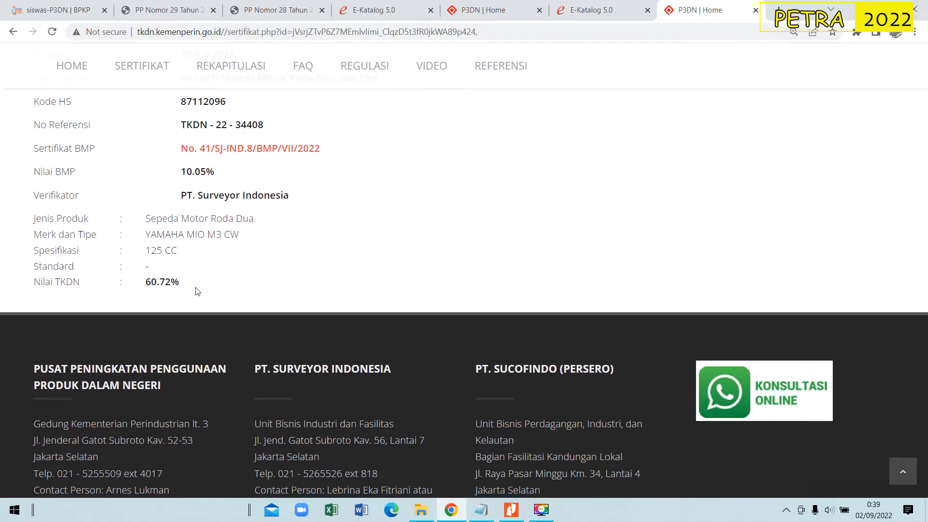
# Step: Compare the Nilai TKDN in E-Katalog with the one on the P3DN certificate, and switch to the TKDN method table in the Nitro Pro guide
pyautogui.click(611, 6)
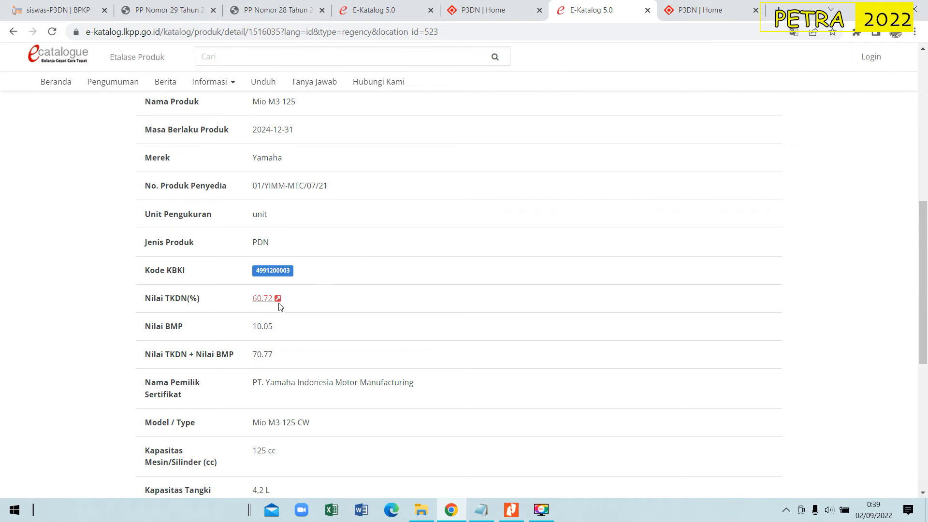
pyautogui.moveTo(251, 303); pyautogui.dragTo(279, 312)
pyautogui.click(696, 9)
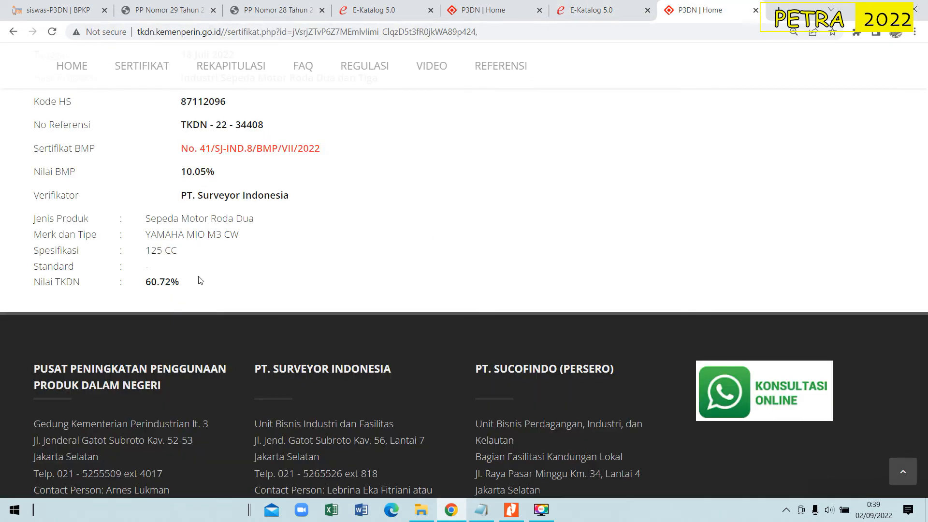
pyautogui.moveTo(143, 286); pyautogui.dragTo(228, 290)
pyautogui.click(351, 259)
pyautogui.click(512, 510)
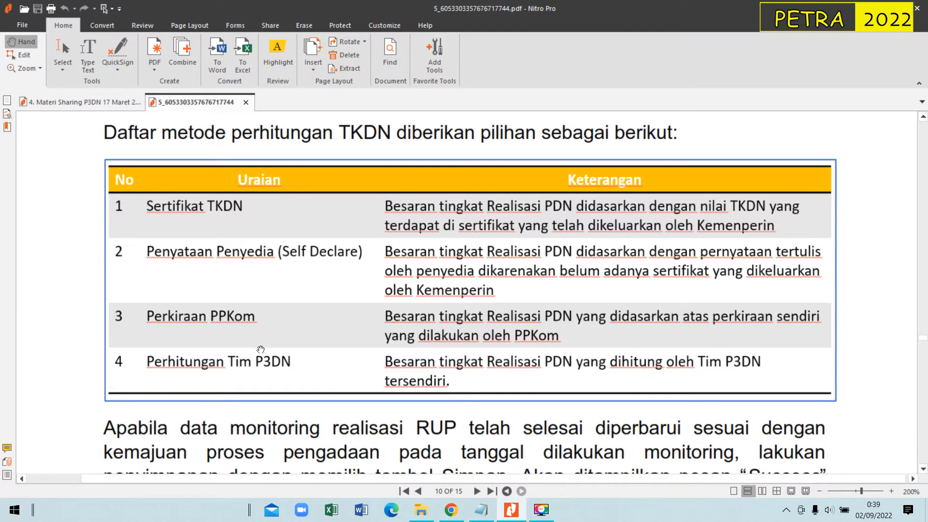